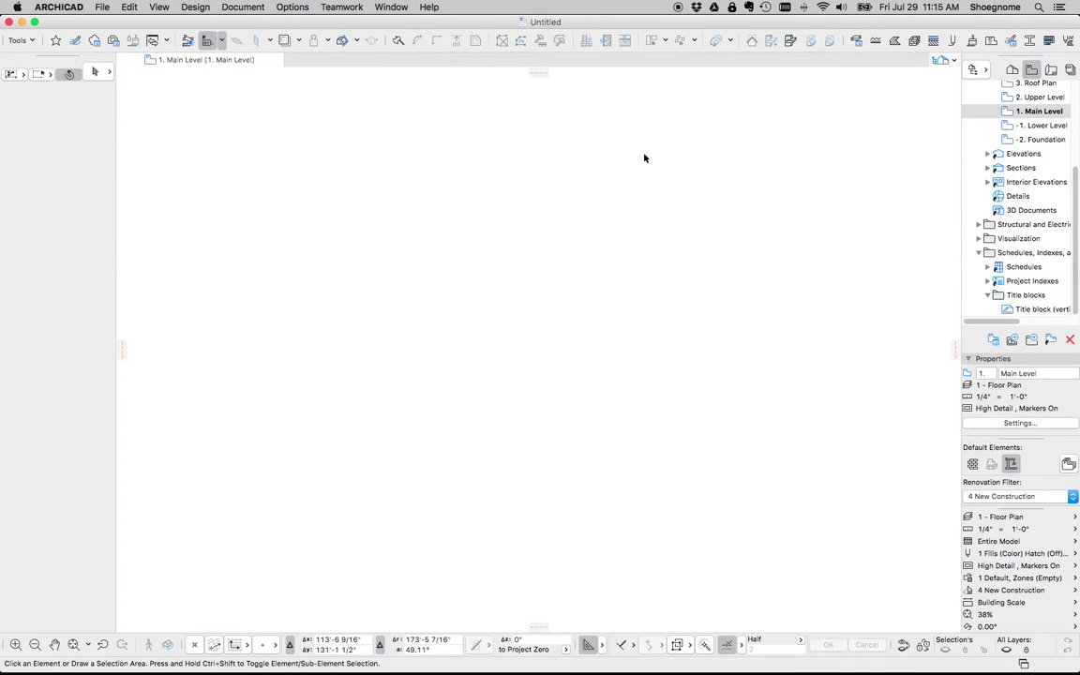
Step: Open the custom Tools drop-down to browse the tool list from Arrow through Corner-Window
left_click(23, 40)
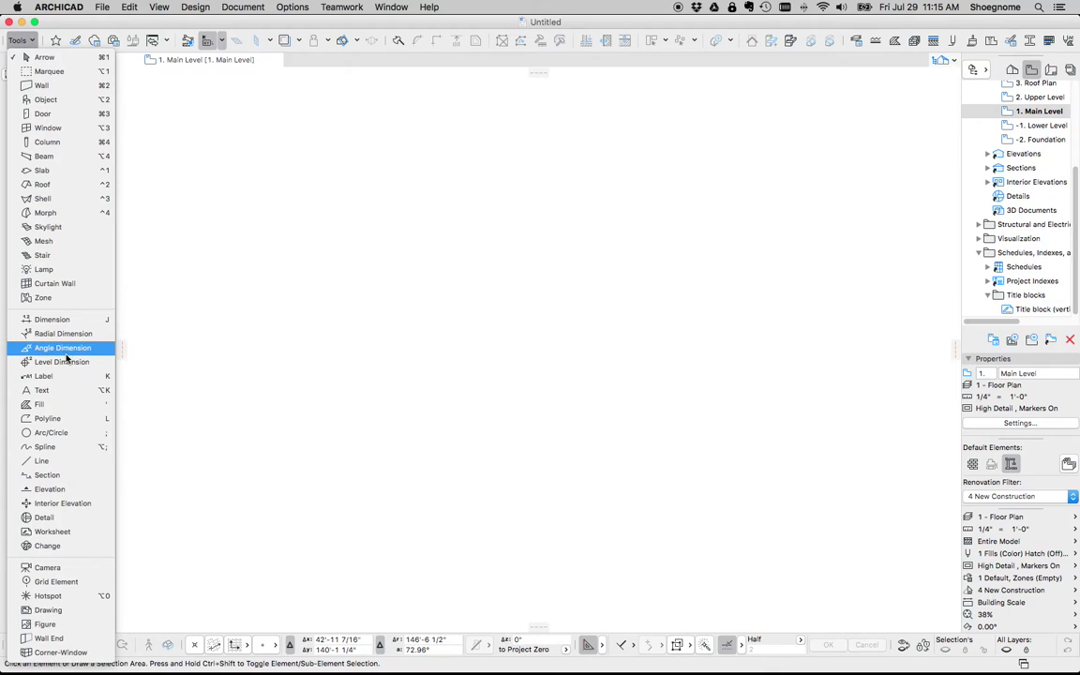
left_click(33, 43)
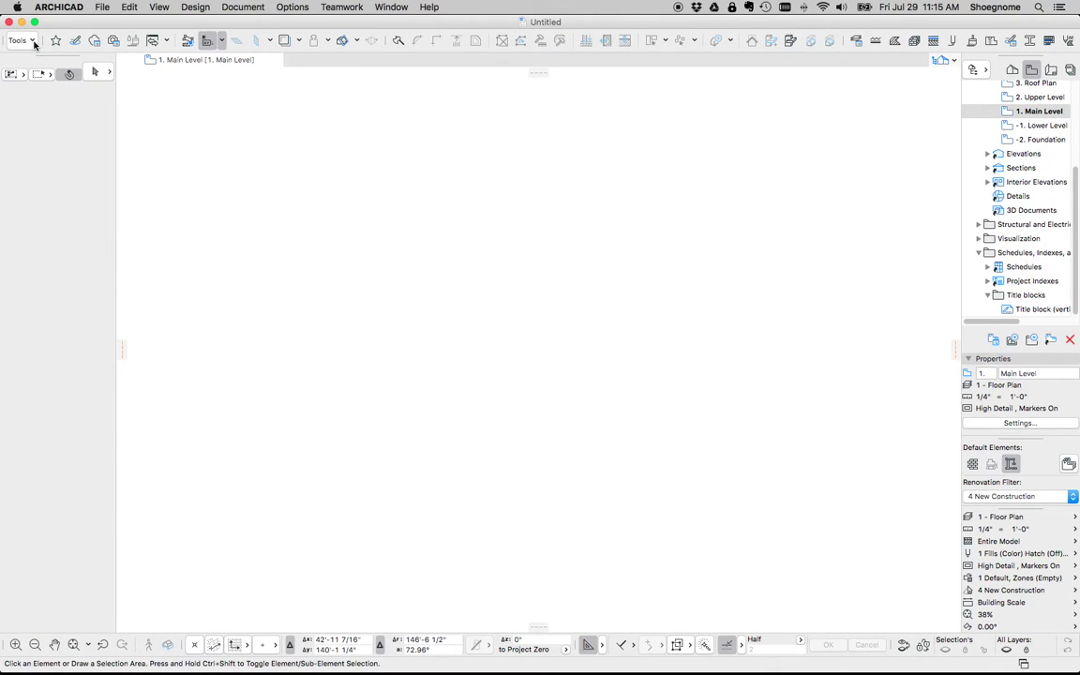
left_click(33, 42)
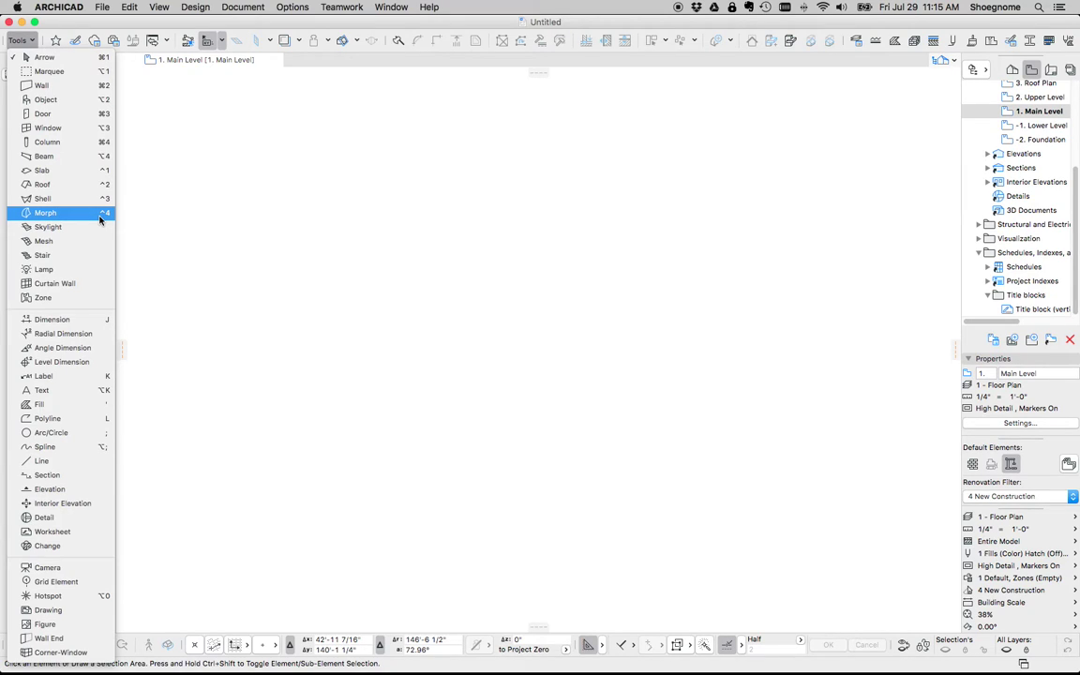
Step: Switch to the ARCHICAD window with the standard toolbox and narrow its toolbox to one column
left_click(205, 205)
mouse_move(717, 649)
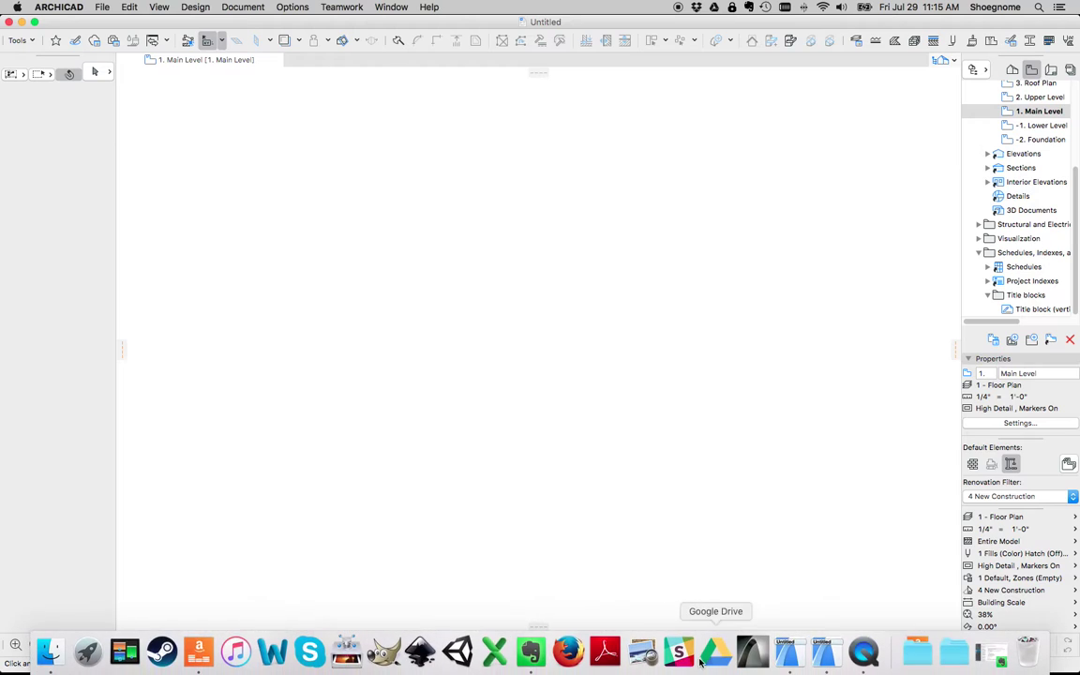
left_click(790, 649)
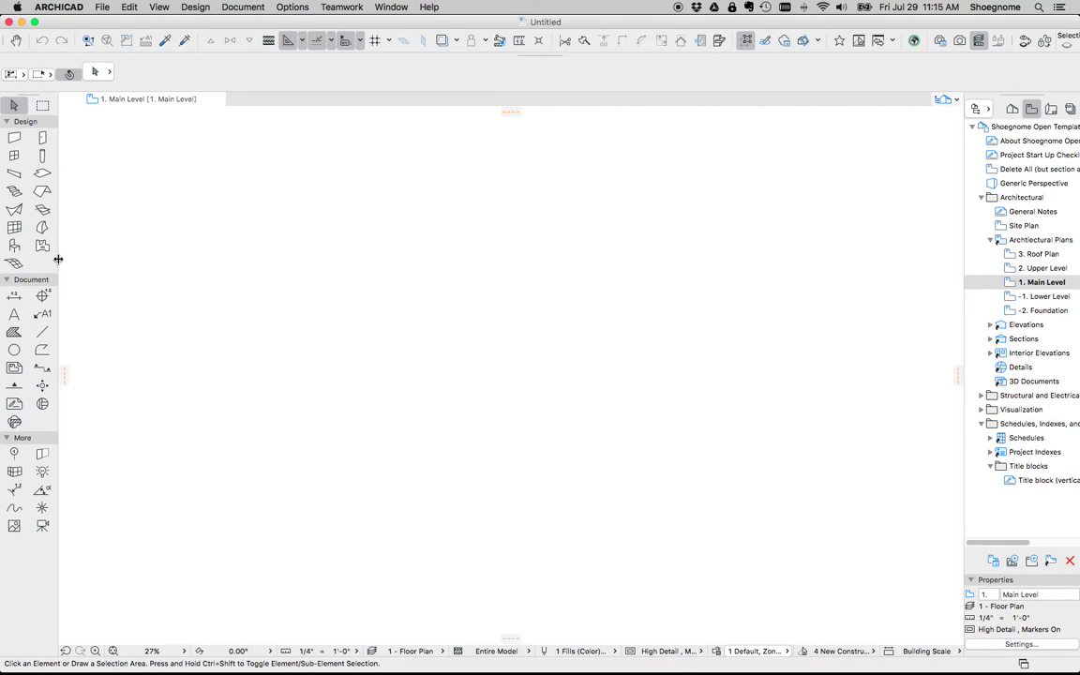
left_click_drag(56, 258, 23, 262)
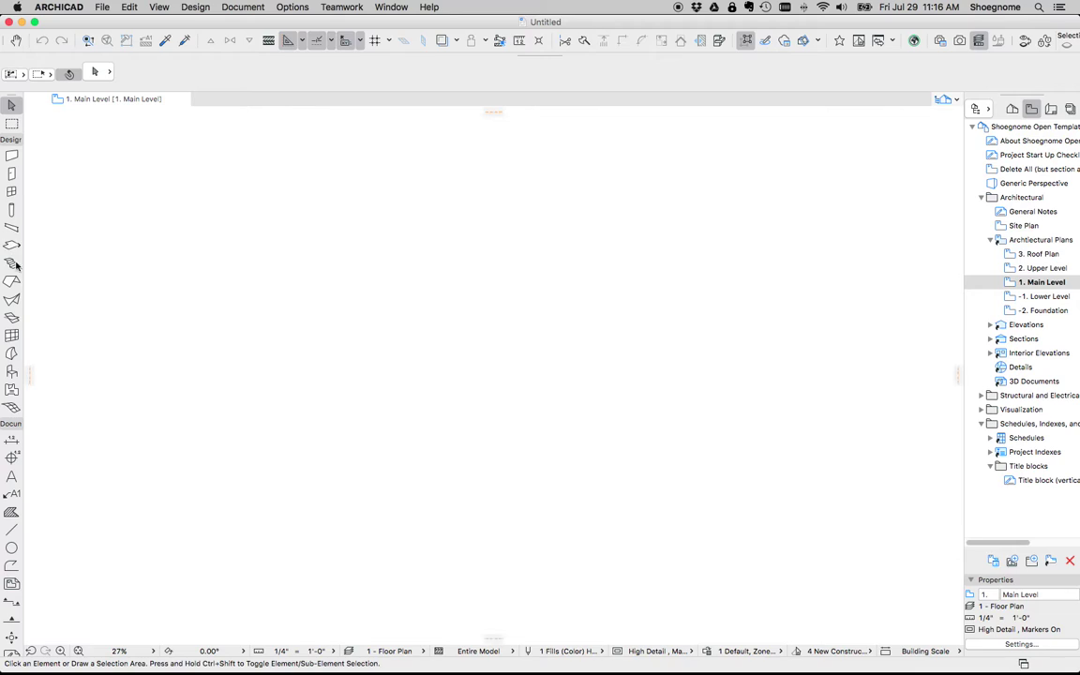
scroll(34, 339, "down", 3)
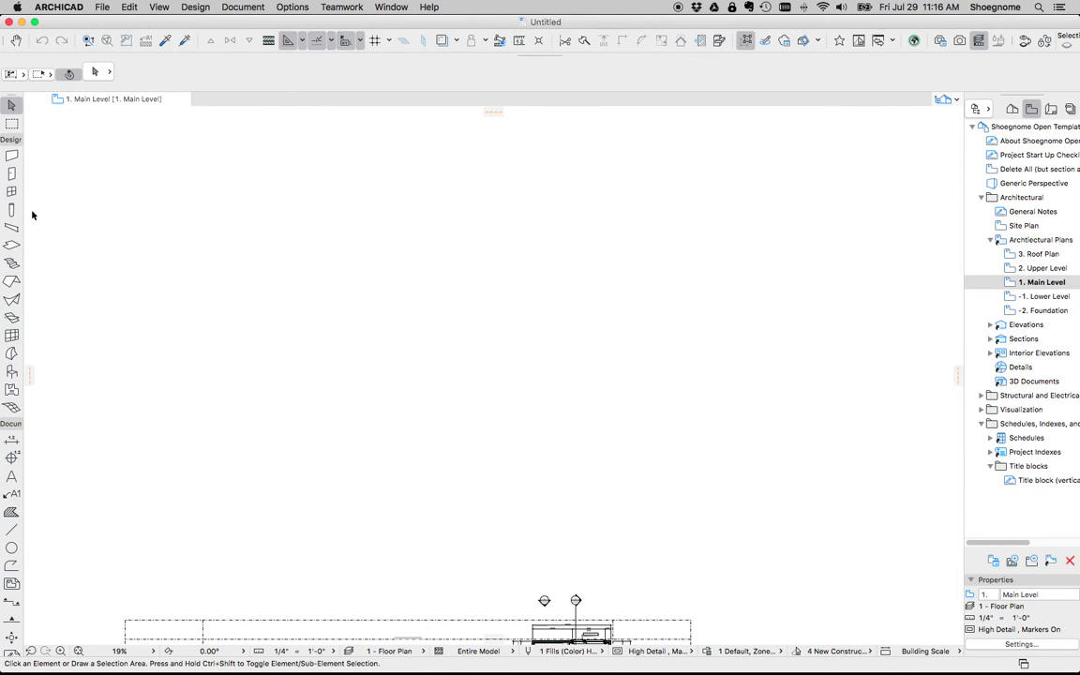
Step: Activate the Wall tool and look over its favorites from the tool settings
left_click(19, 159)
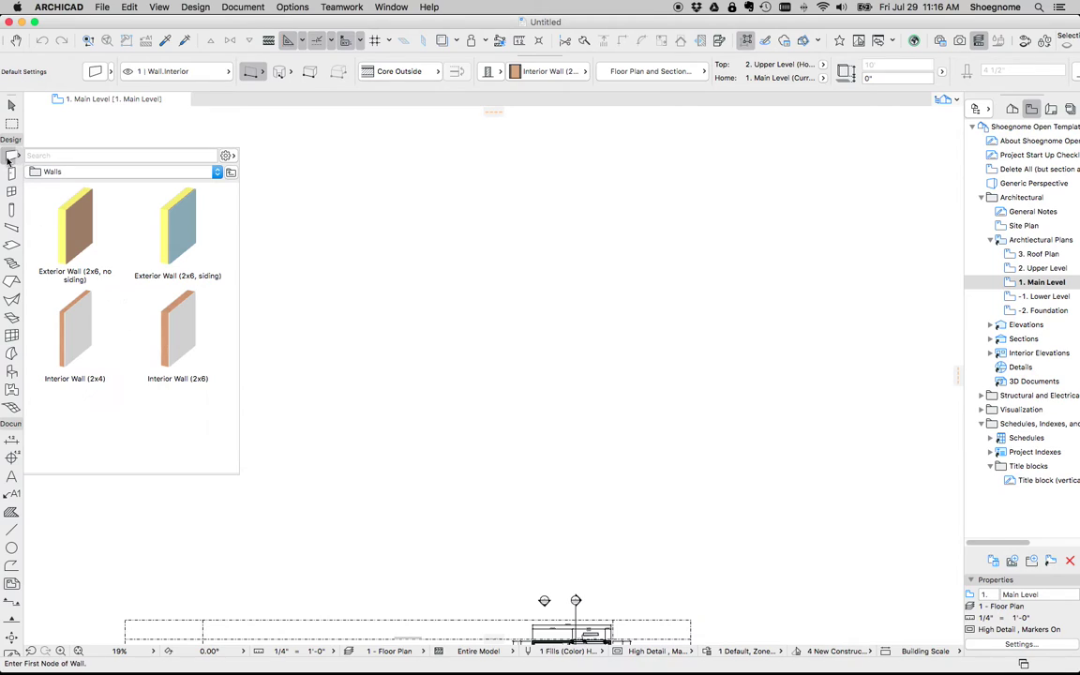
left_click(11, 155)
left_click(110, 73)
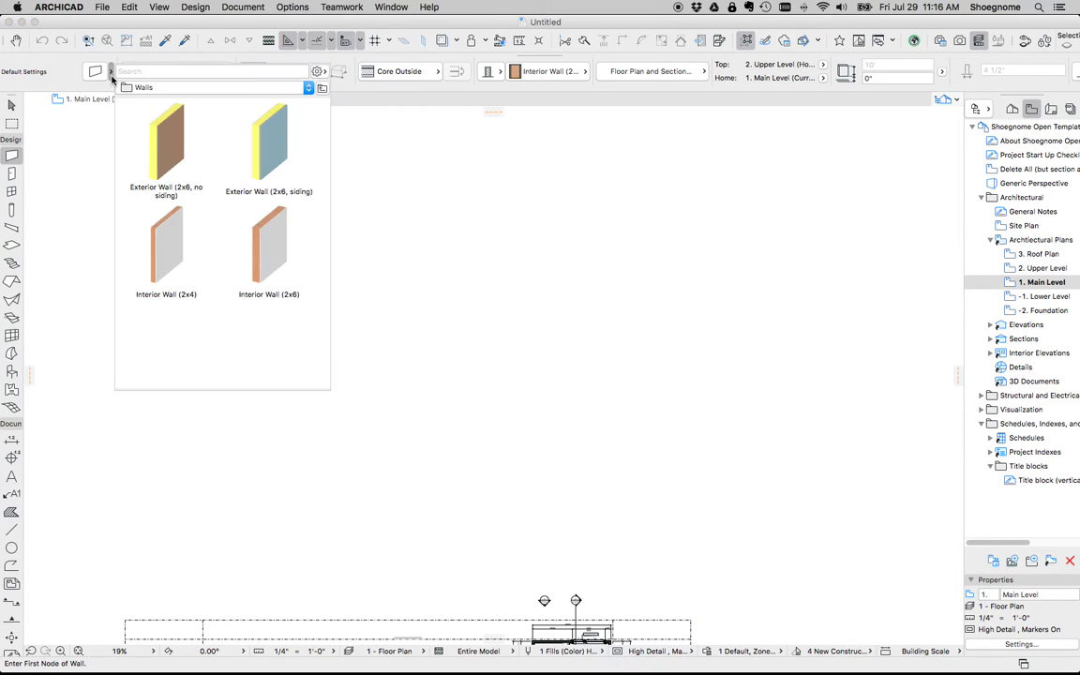
left_click(441, 287)
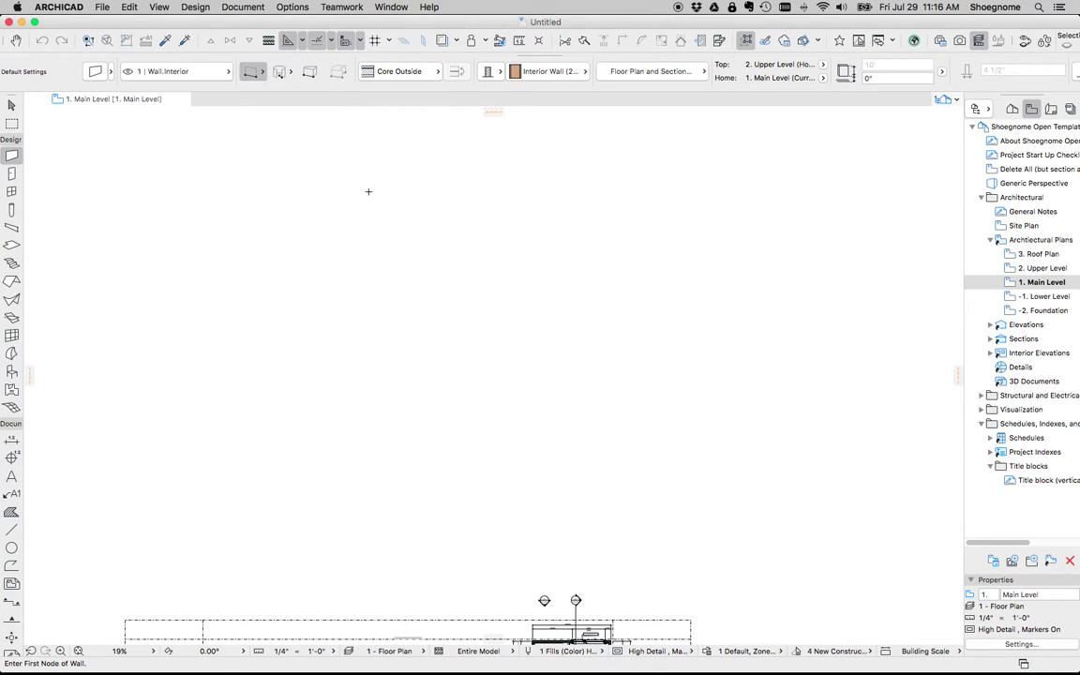
Step: Compare favorites in the custom-layout window, then return to the standard-layout window
left_click(811, 657)
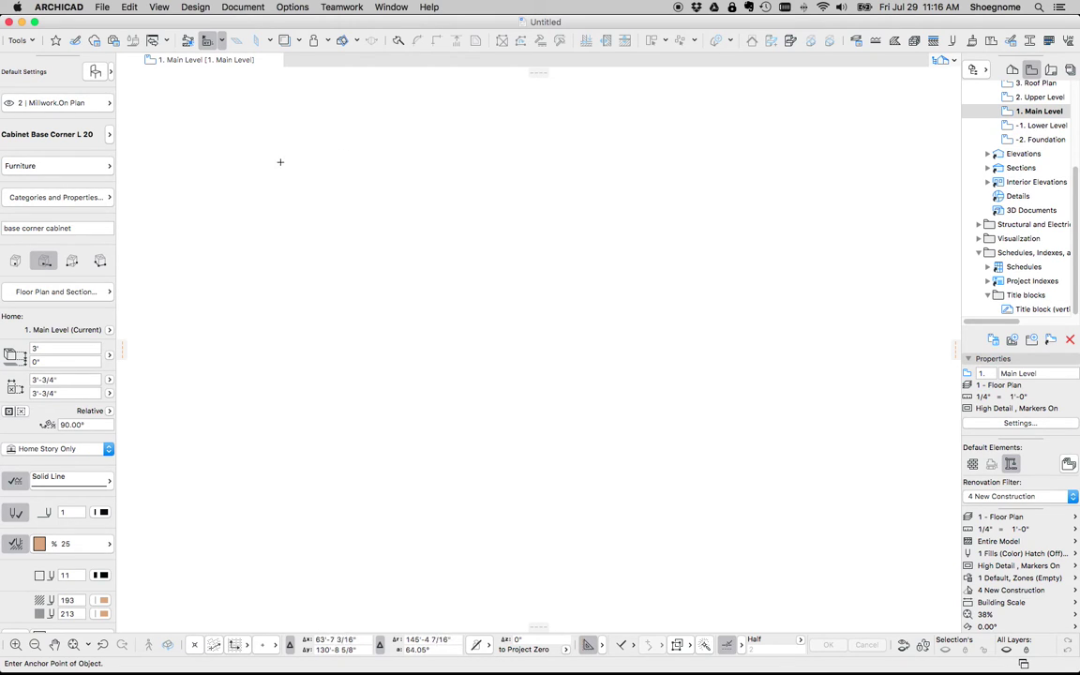
scroll(60, 277, "down", 2)
scroll(60, 277, "up", 2)
left_click(111, 72)
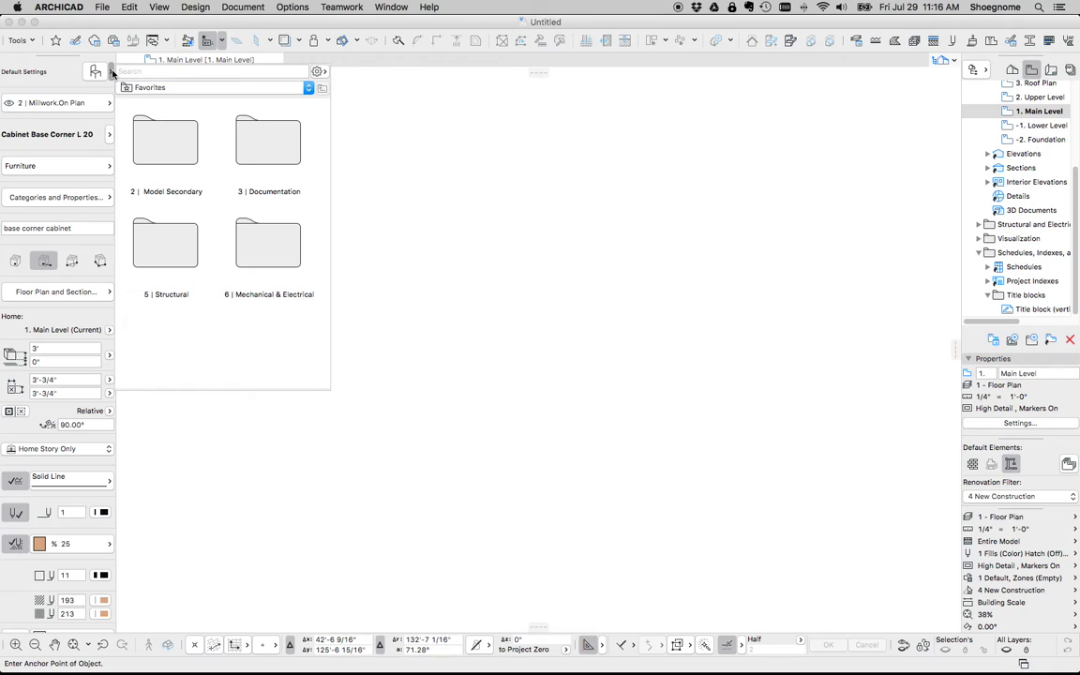
mouse_move(639, 656)
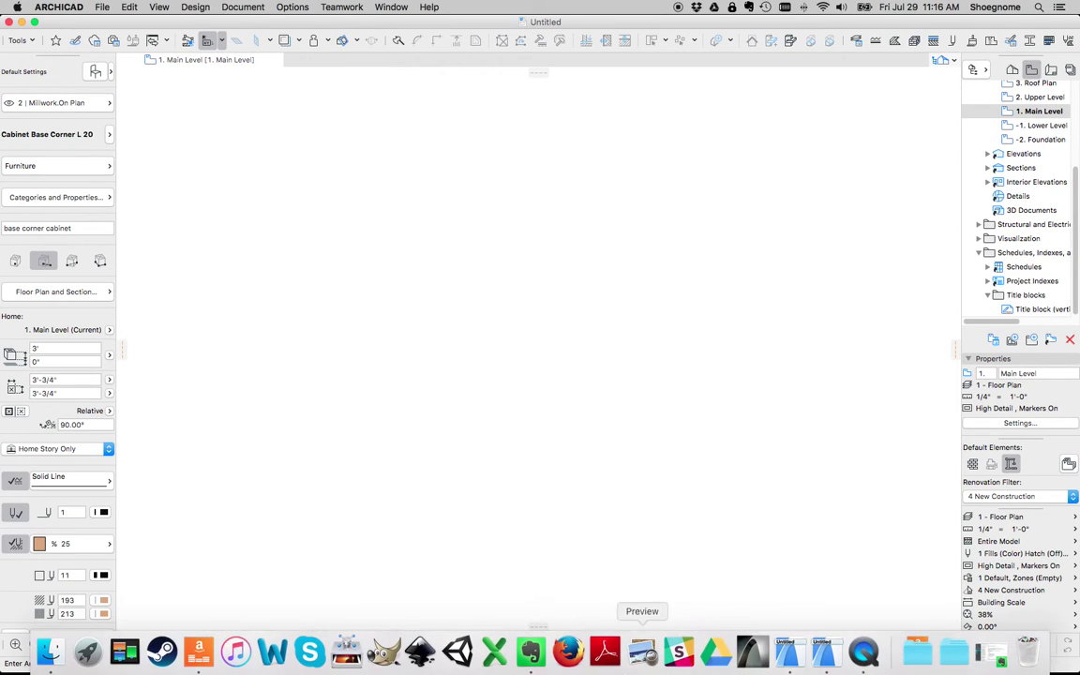
left_click(792, 656)
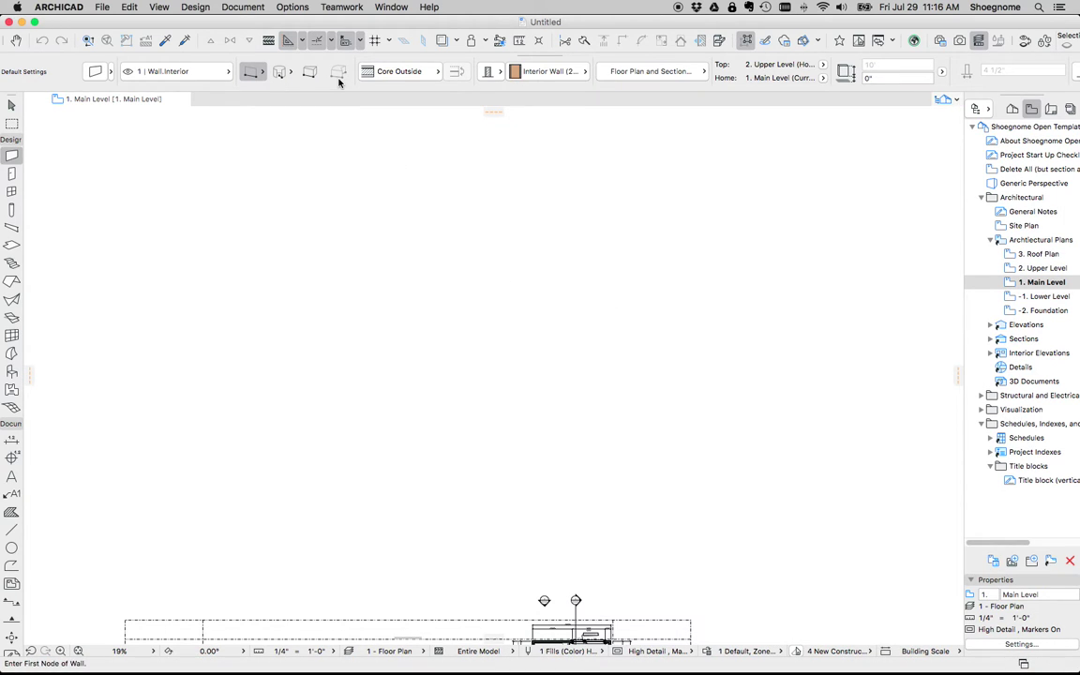
Step: In Work Environment > Menus, create a new empty menubar menu named 'Tools'
left_click(347, 4)
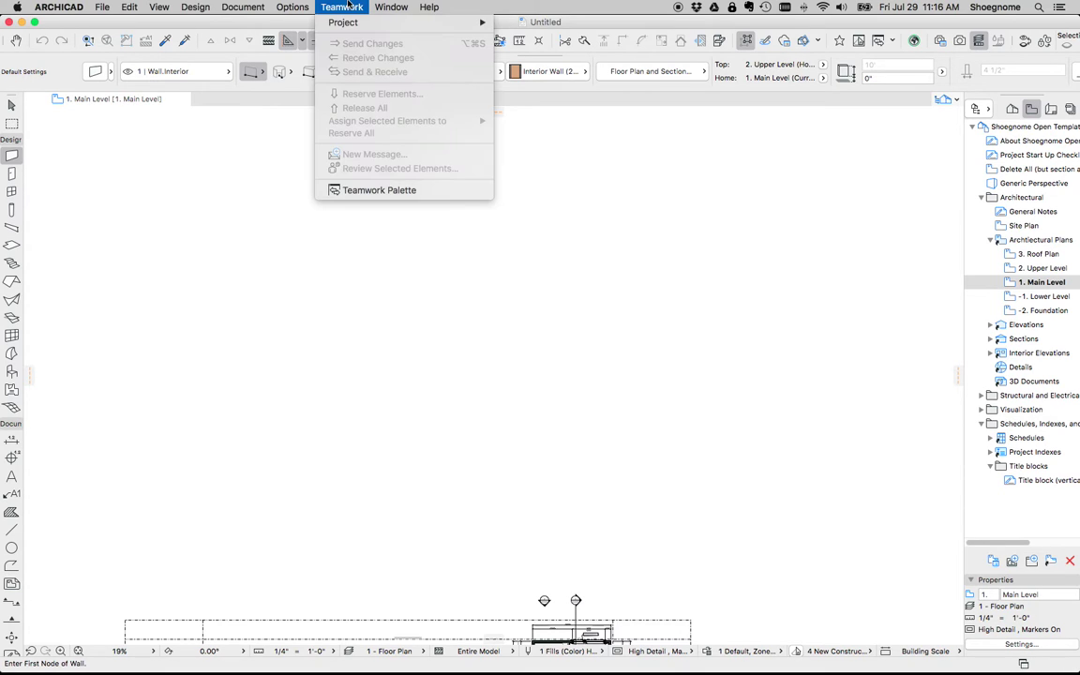
mouse_move(296, 5)
mouse_move(365, 301)
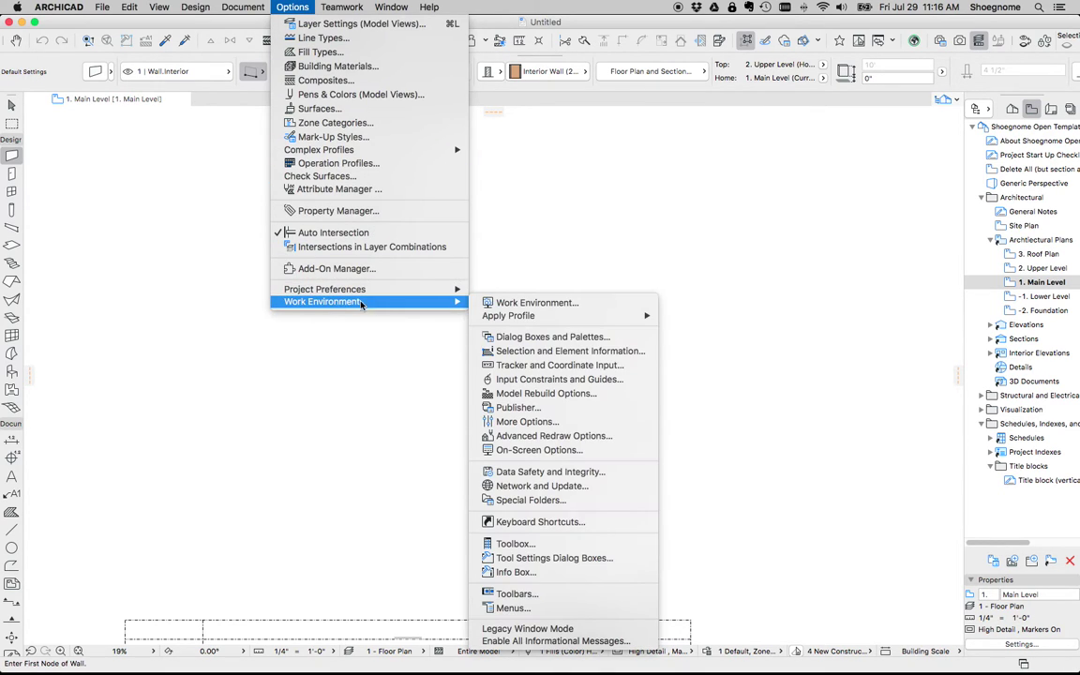
left_click(544, 608)
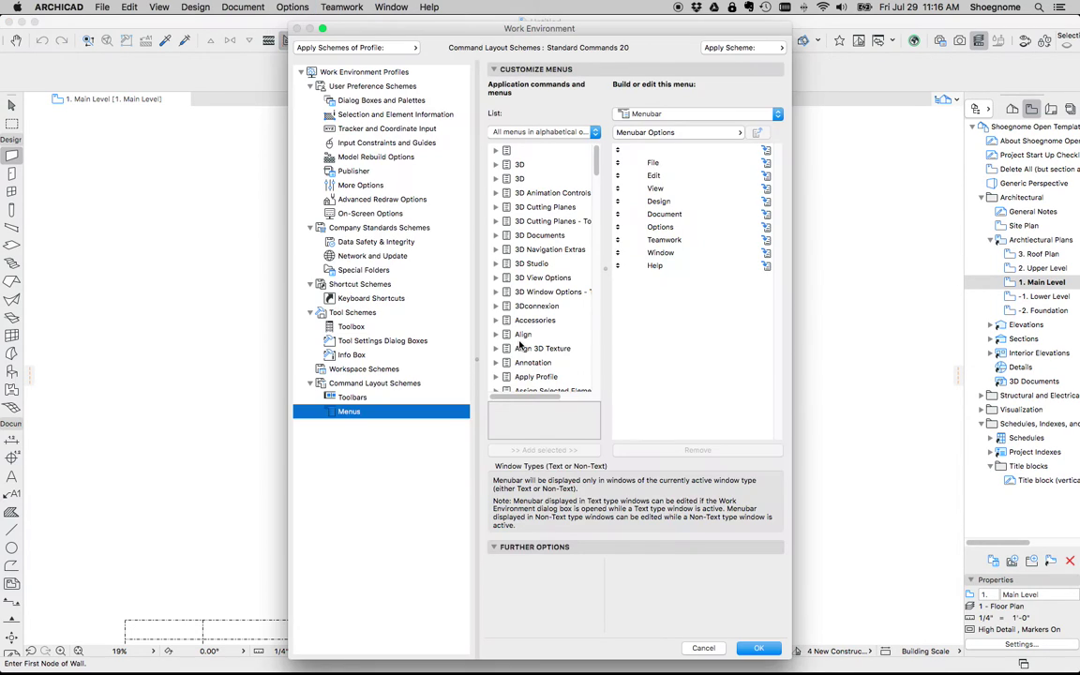
left_click(698, 114)
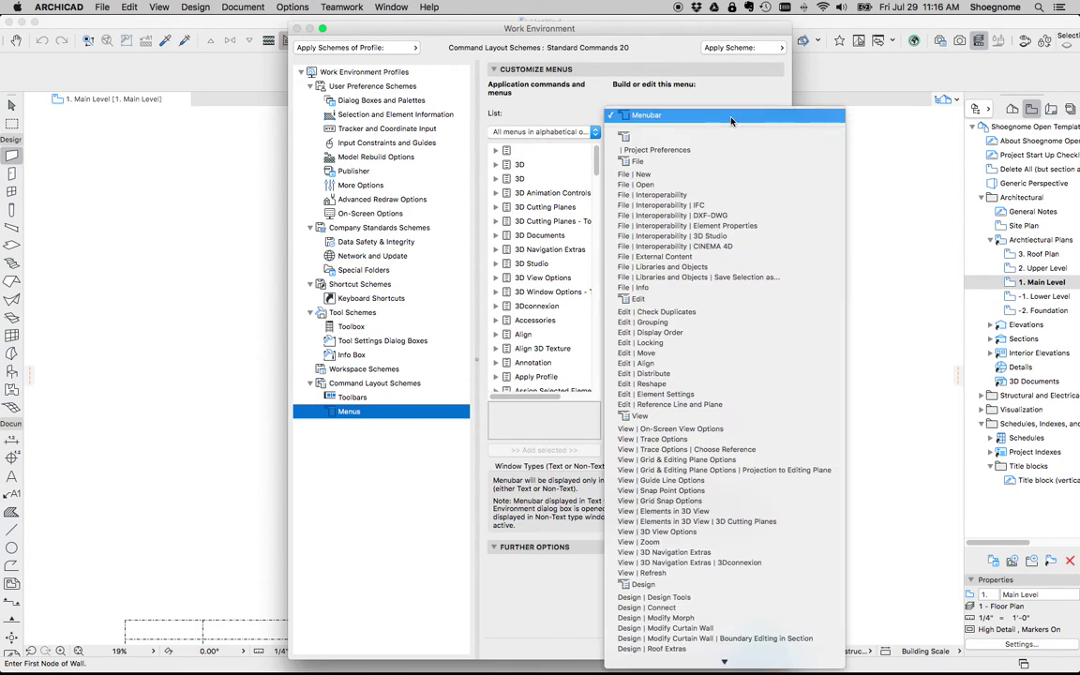
left_click(722, 117)
left_click(736, 132)
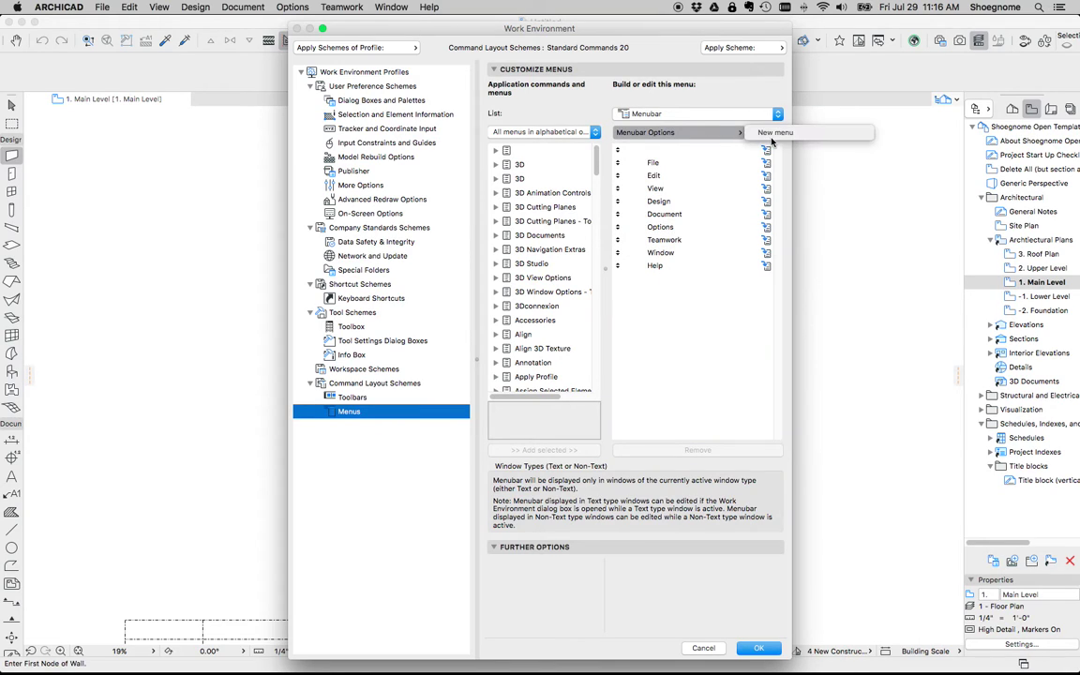
left_click(769, 132)
type("Too")
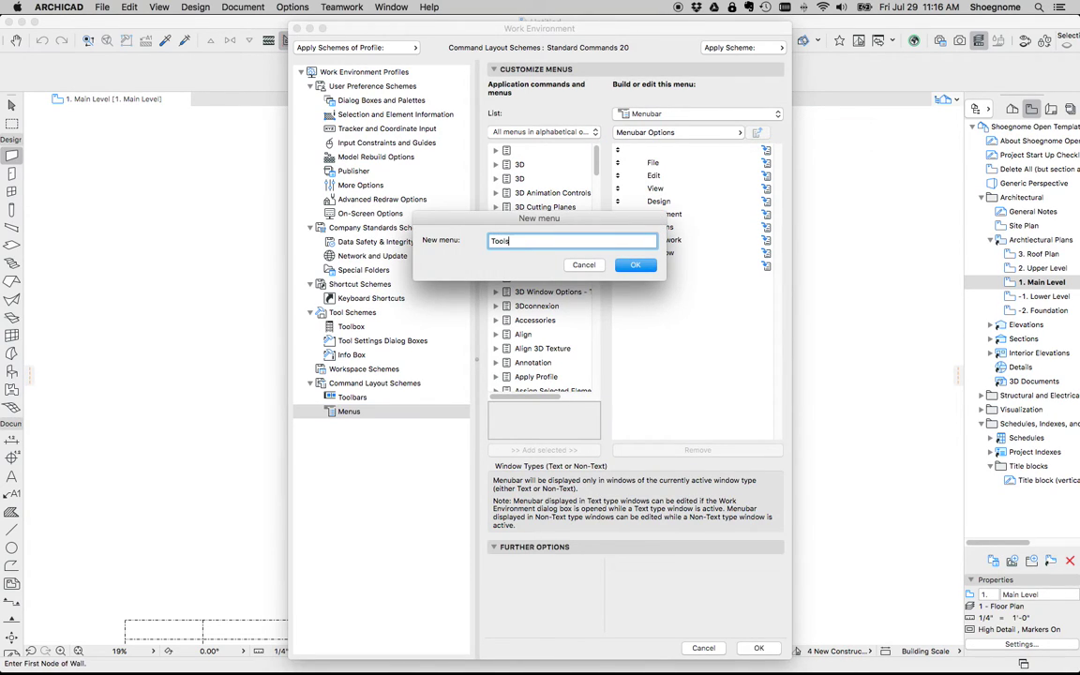
type("ls")
key("Return")
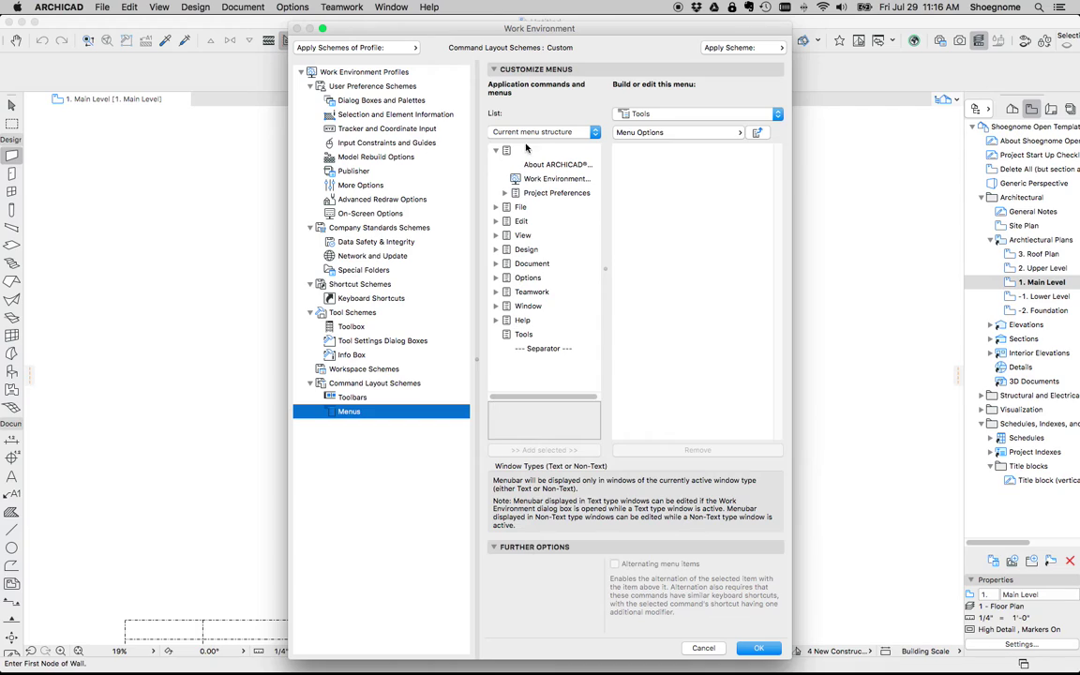
Step: List commands by theme and add ToolBox Tools Arrow through Corner-Window to the Tools menu
left_click(534, 134)
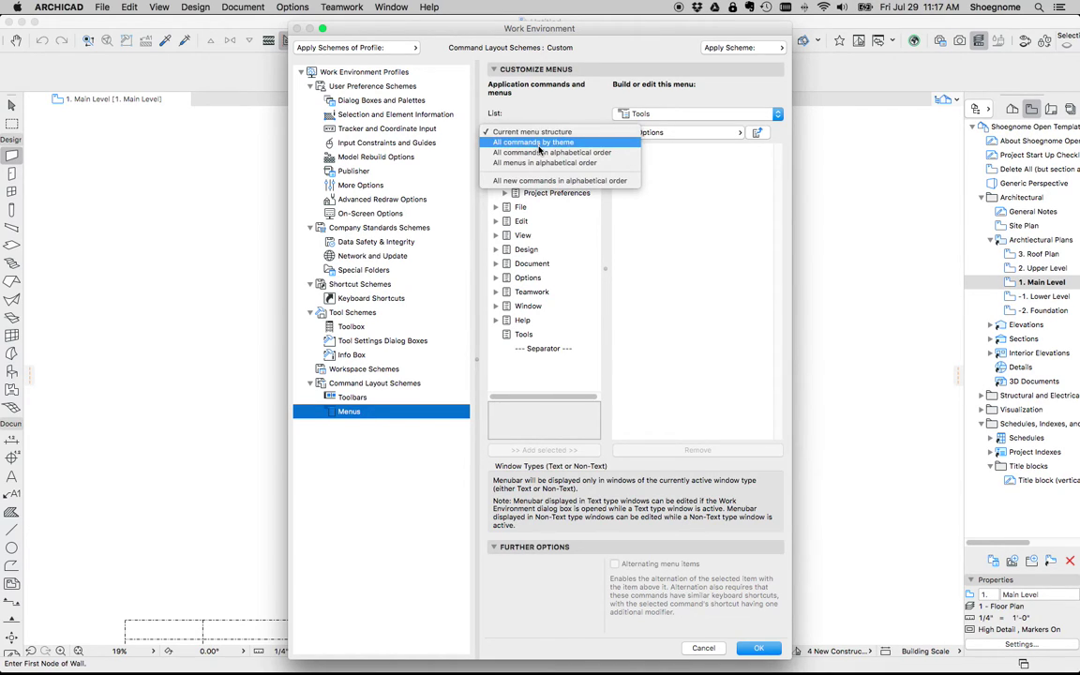
left_click(540, 143)
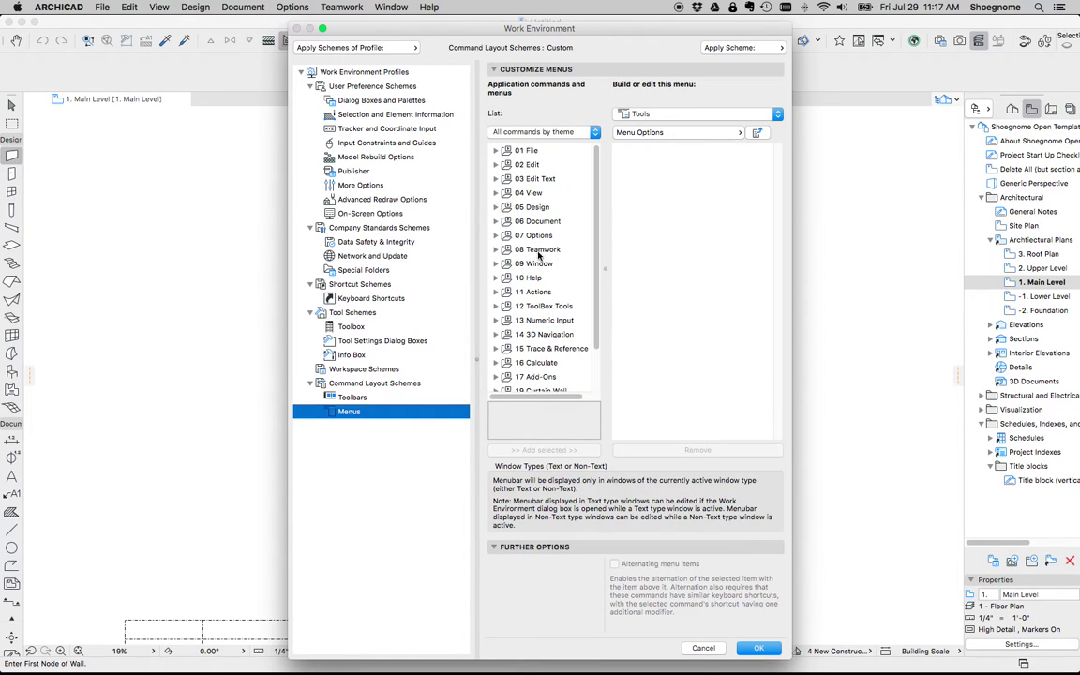
scroll(517, 306, "down", 2)
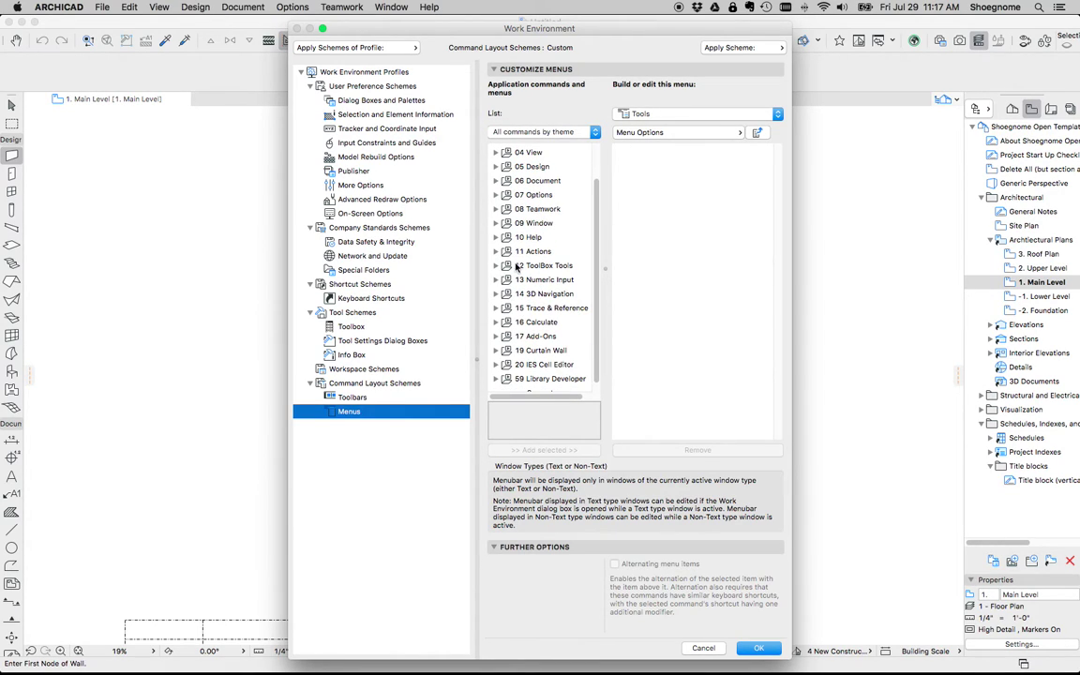
left_click(496, 265)
left_click(534, 281)
scroll(536, 290, "down", 3)
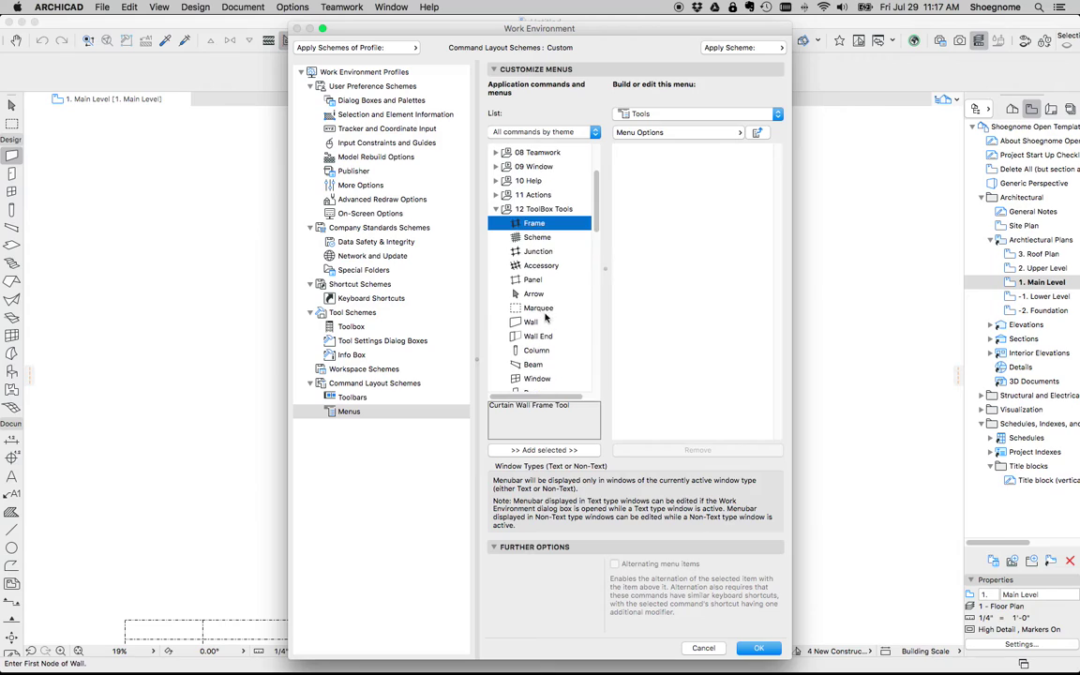
left_click(533, 294)
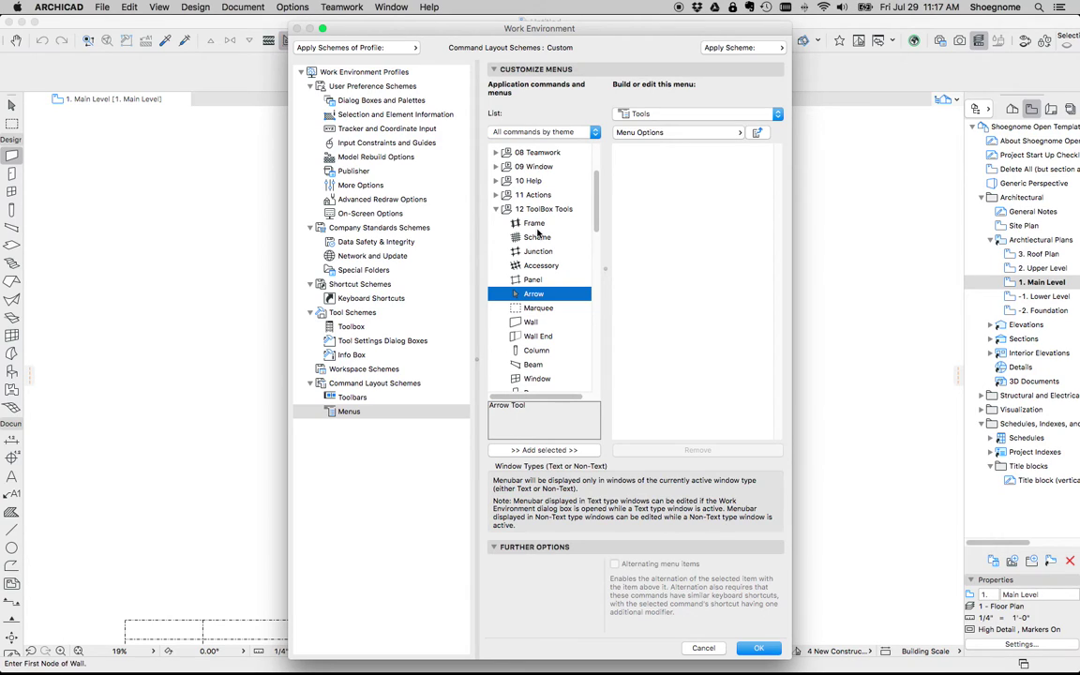
scroll(537, 281, "down", 15)
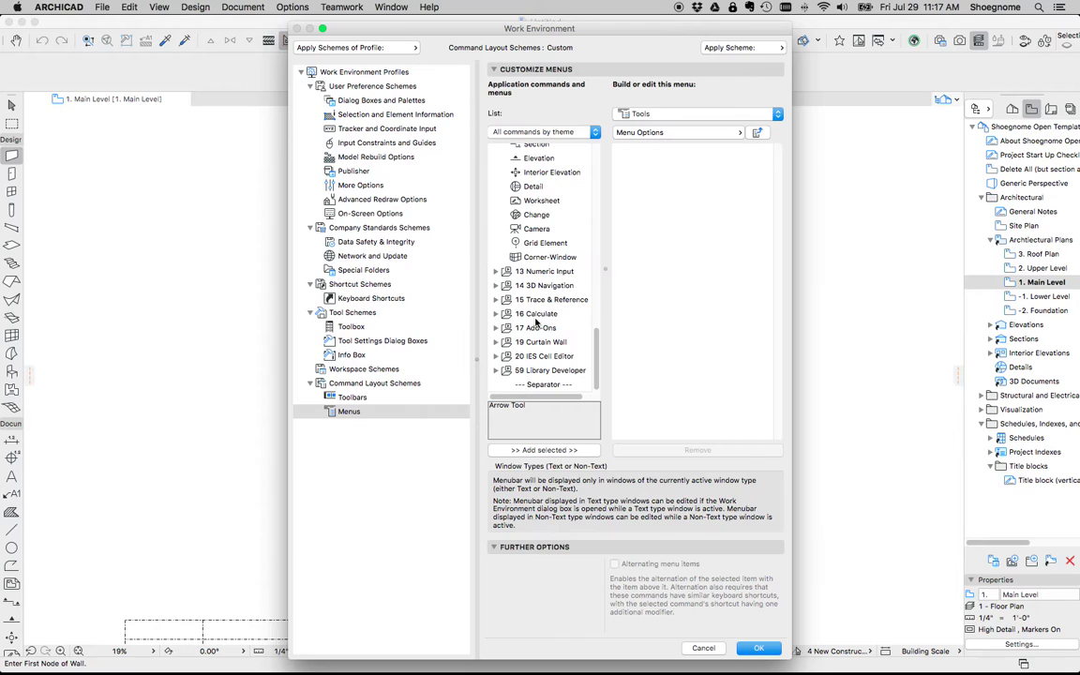
left_click(539, 257, "shift")
left_click(580, 450)
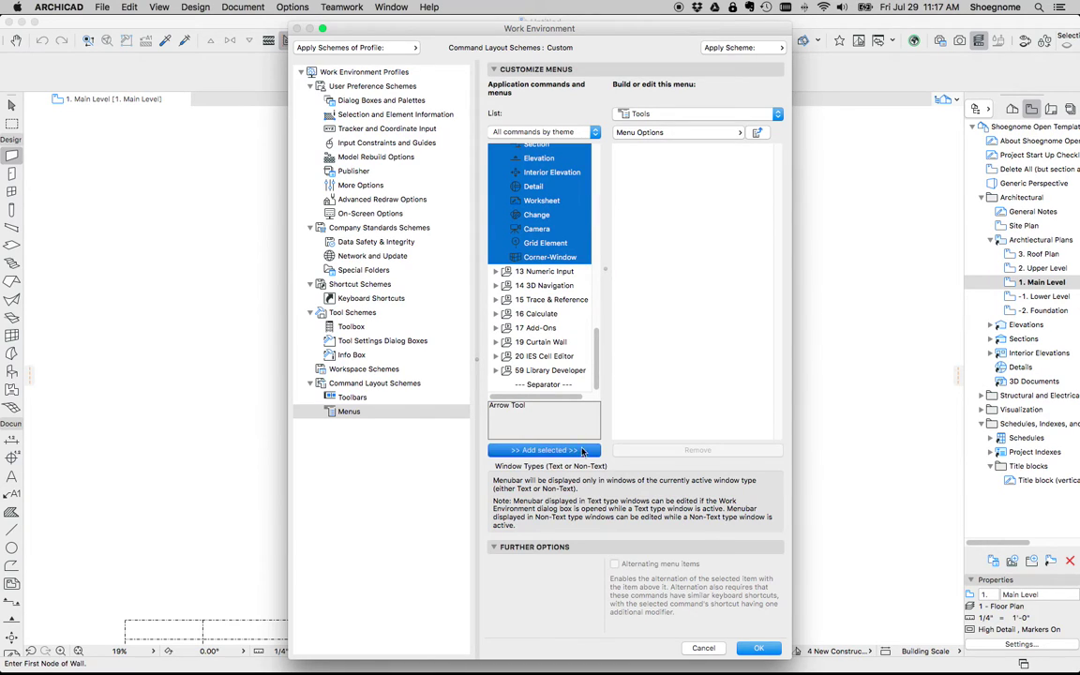
Step: Review the filled Tools menu, then switch to toolbar customization
scroll(632, 281, "up", 10)
left_click(656, 113)
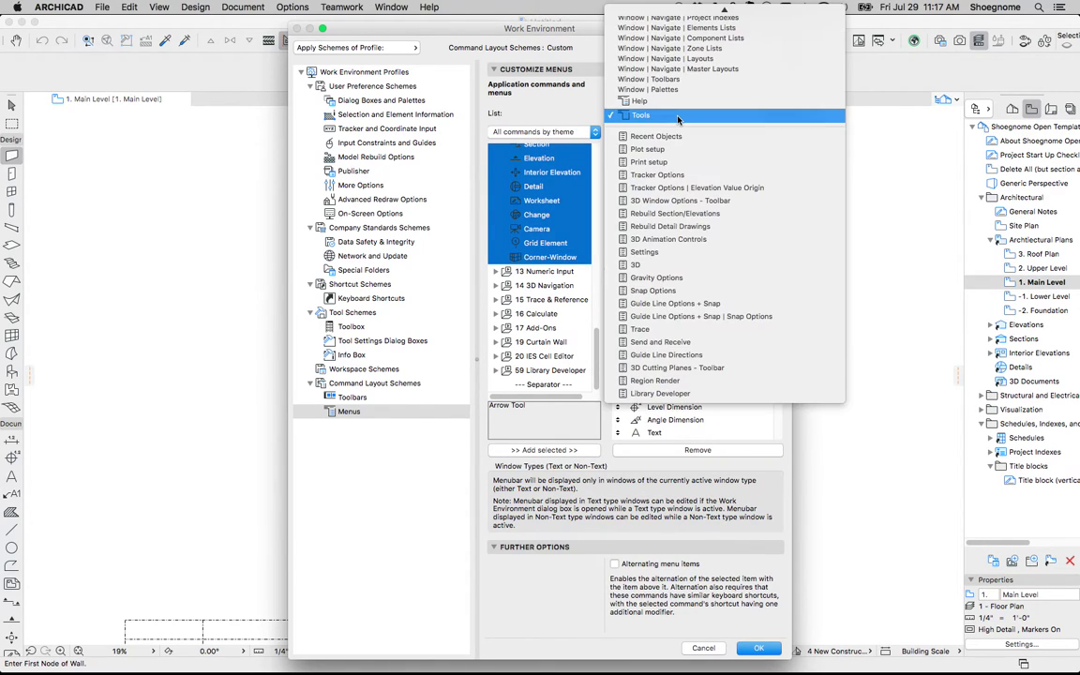
scroll(637, 61, "up", 3)
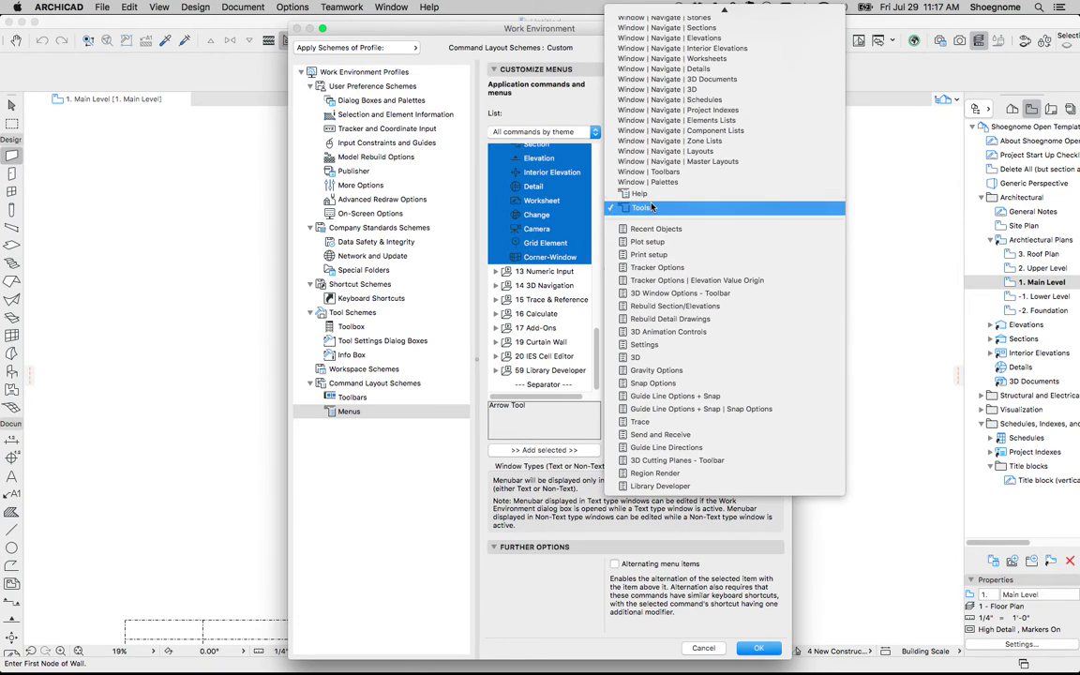
left_click(651, 207)
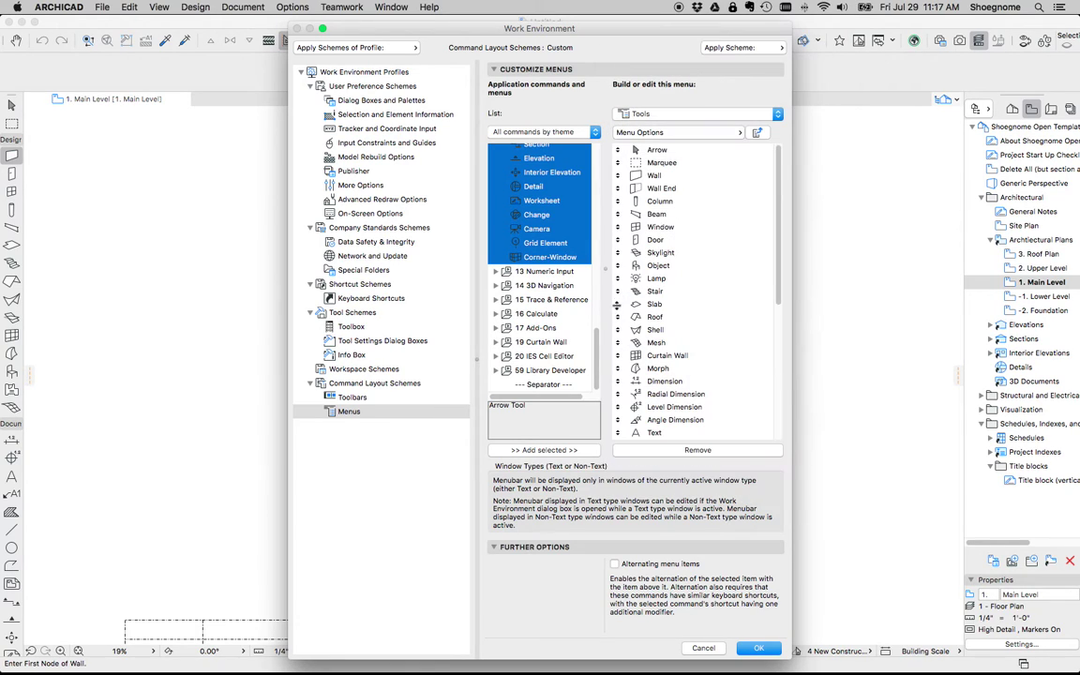
left_click(357, 398)
Step: Create a new toolbar named 'Tools'
left_click(714, 114)
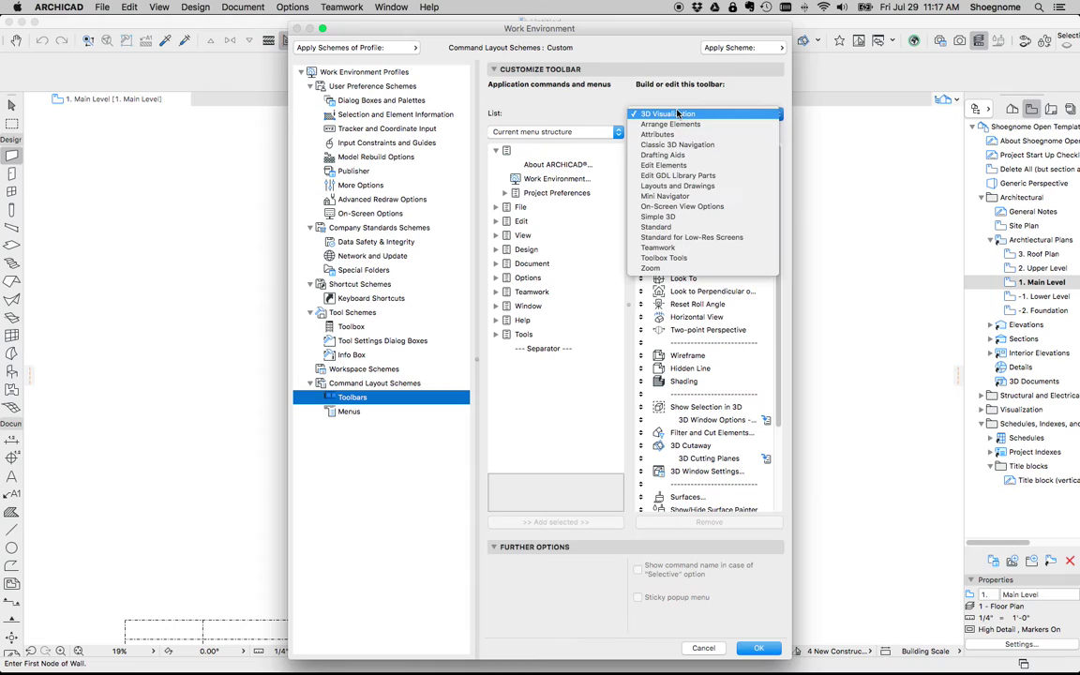
left_click(667, 114)
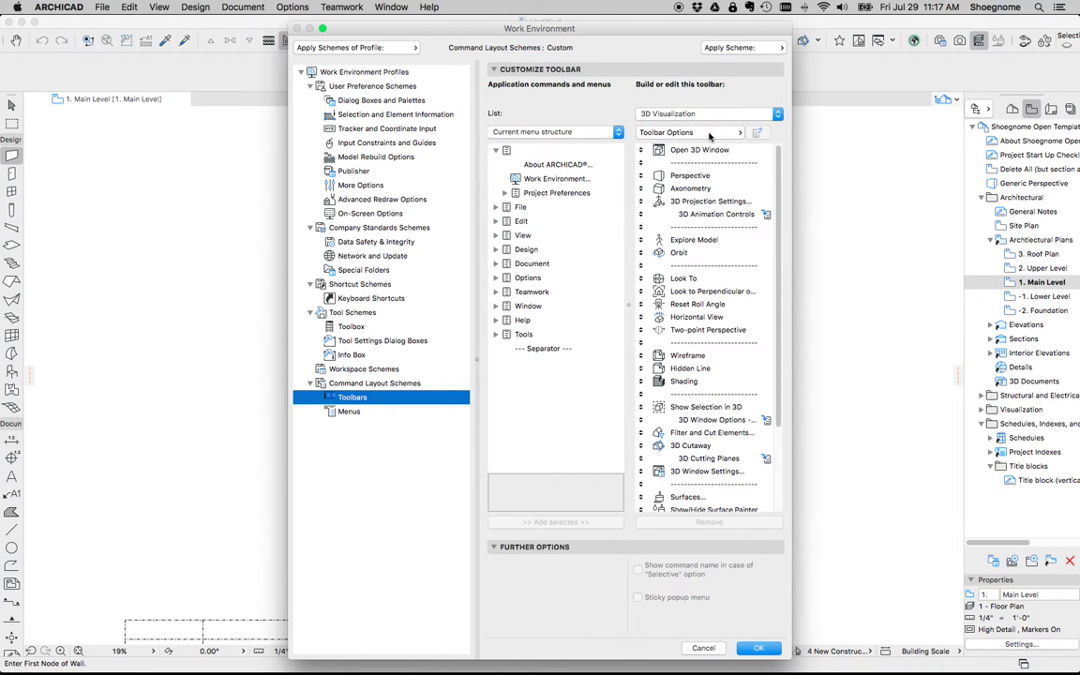
left_click(689, 132)
left_click(769, 133)
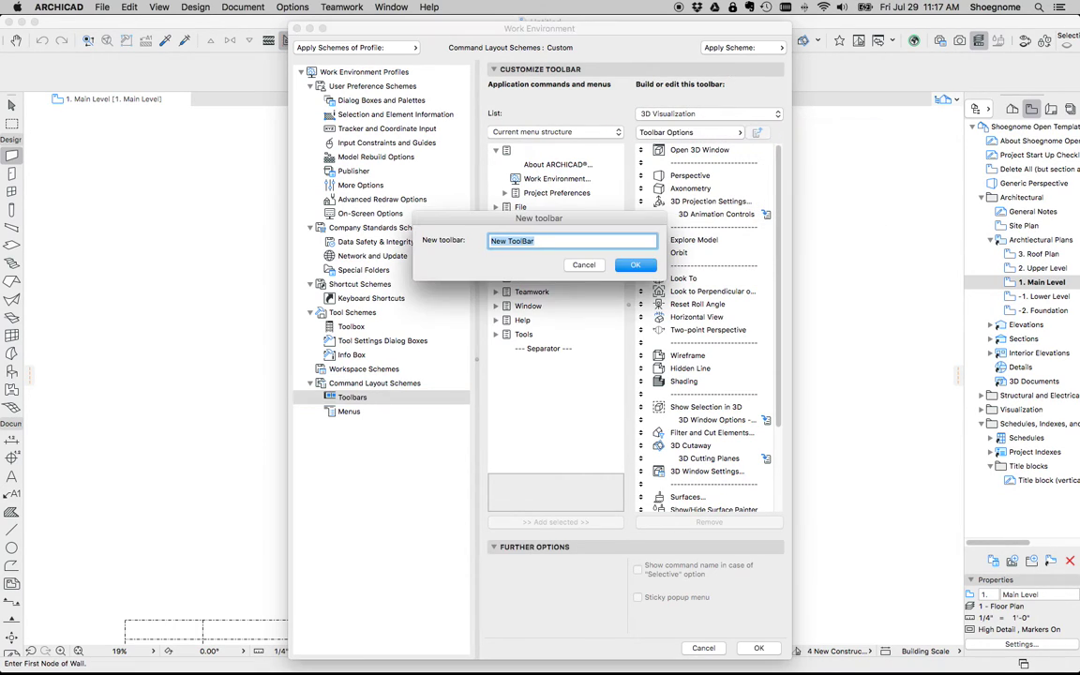
type("Tools")
key("Return")
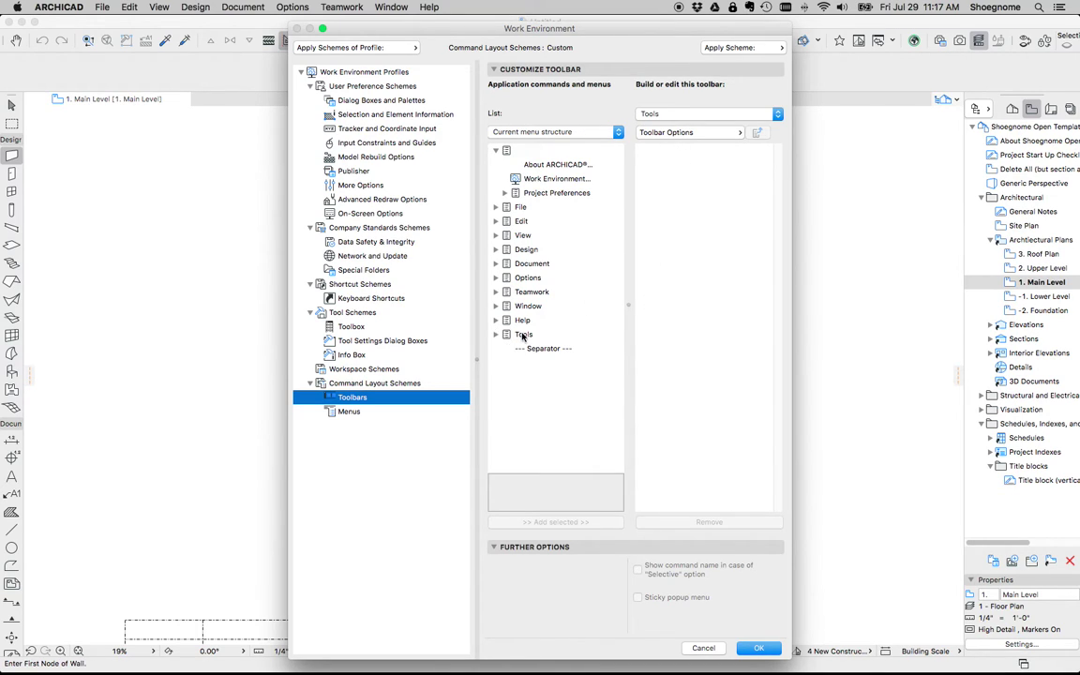
Step: Add the custom Tools menu to the new toolbar and check its tool entries
left_click(495, 334)
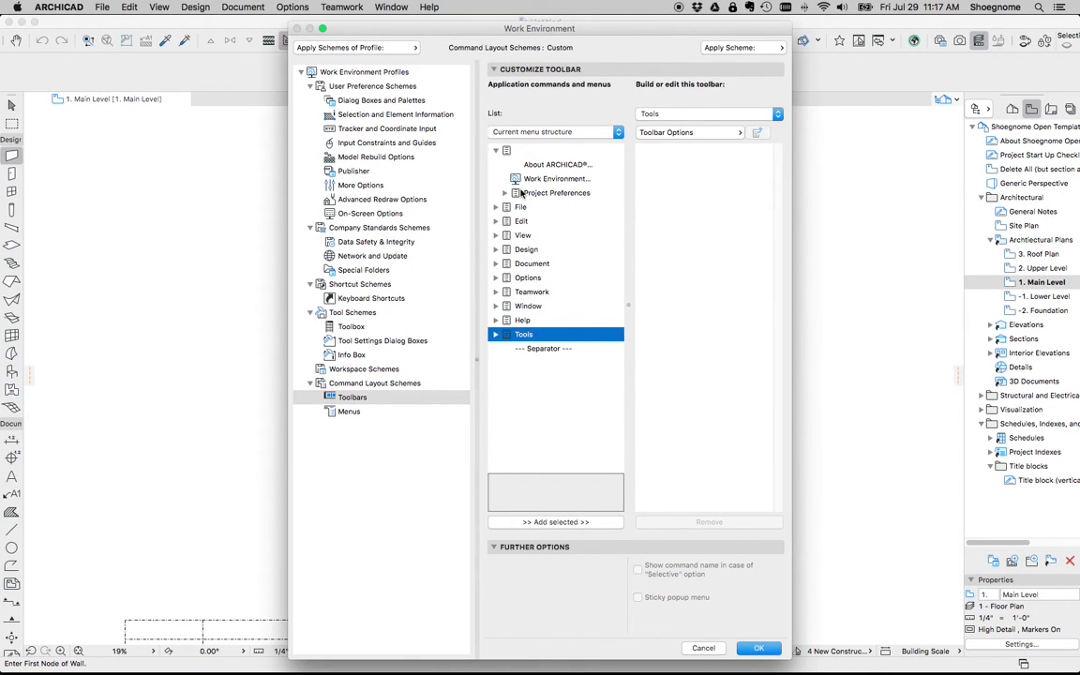
left_click(555, 521)
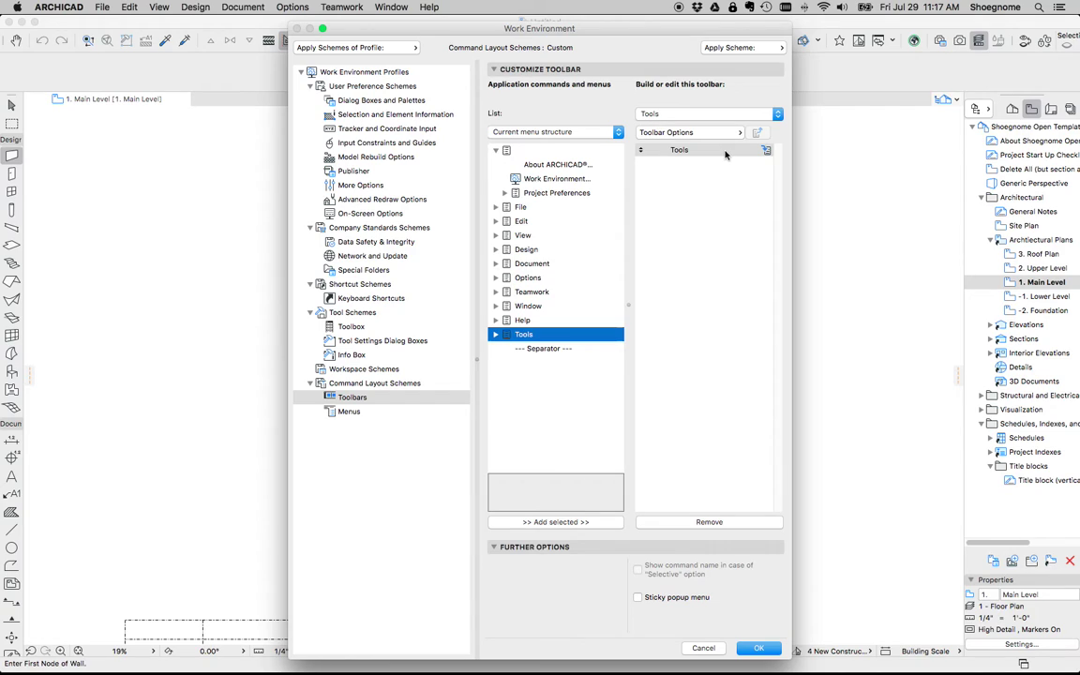
left_click(766, 150)
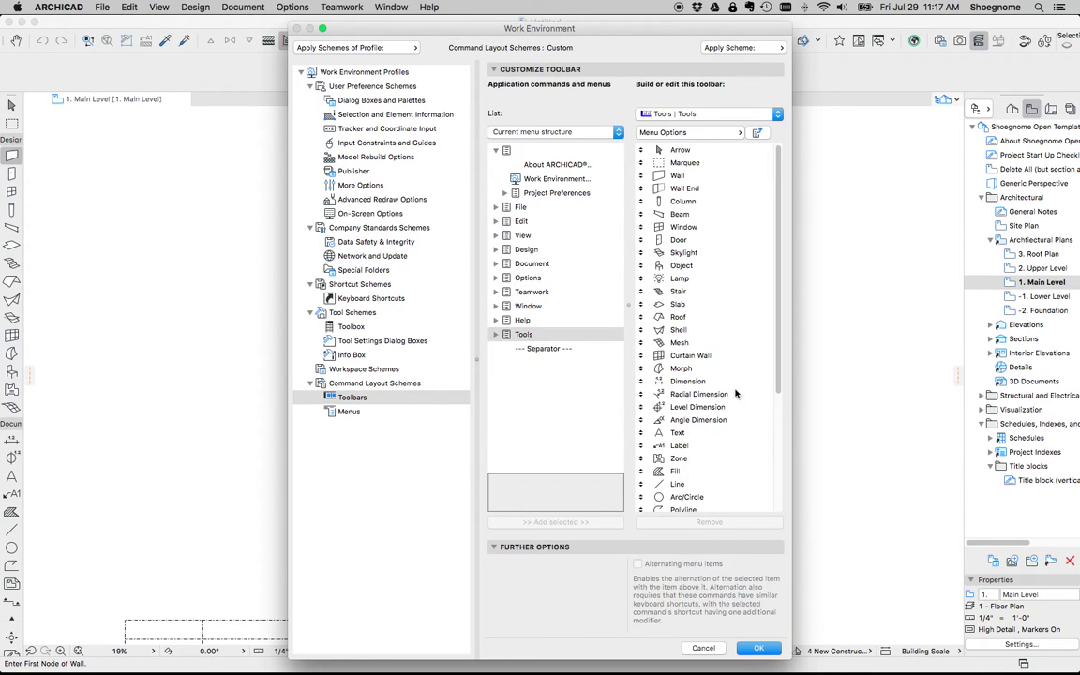
left_click(757, 132)
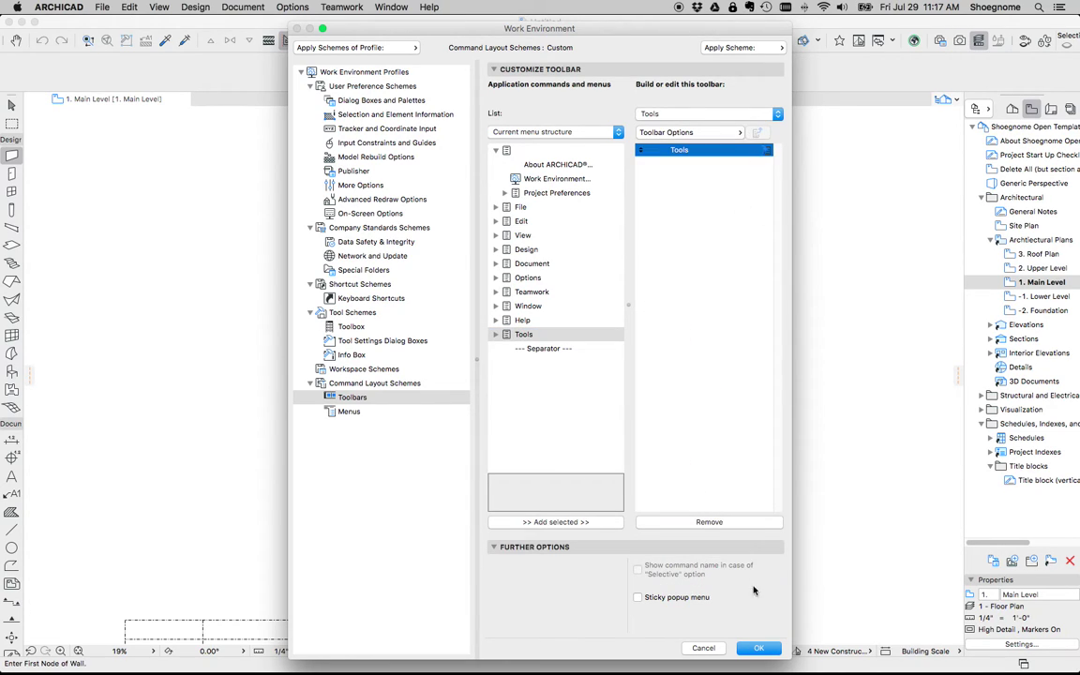
Step: Apply the work environment changes and display the Tools toolbar via Window > Toolbars
left_click(760, 647)
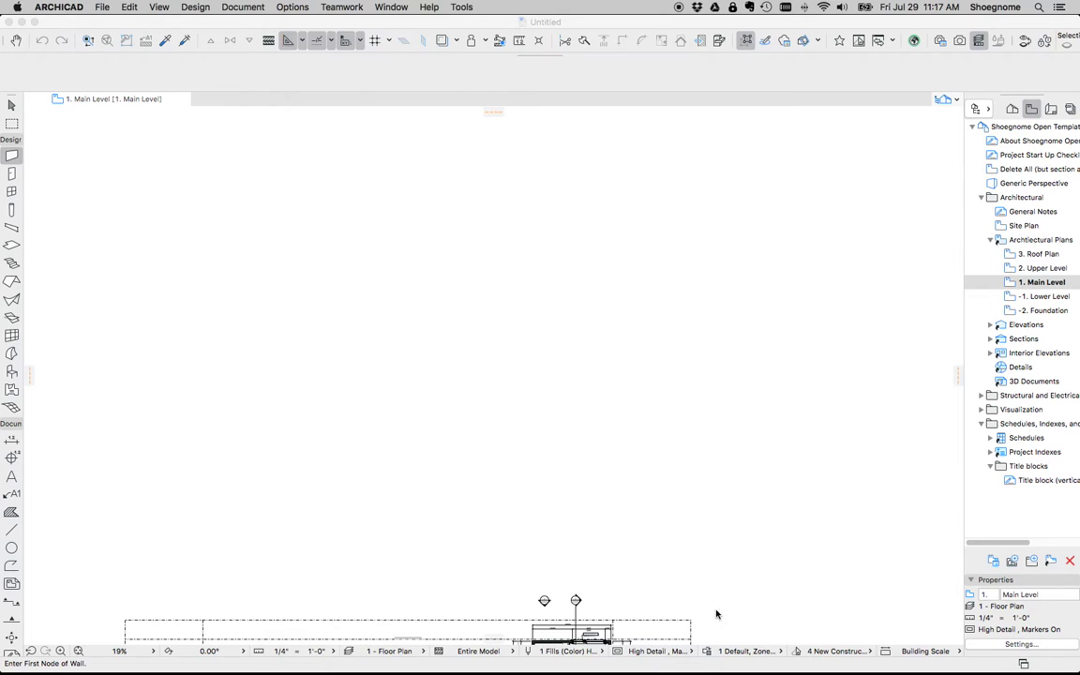
left_click(391, 6)
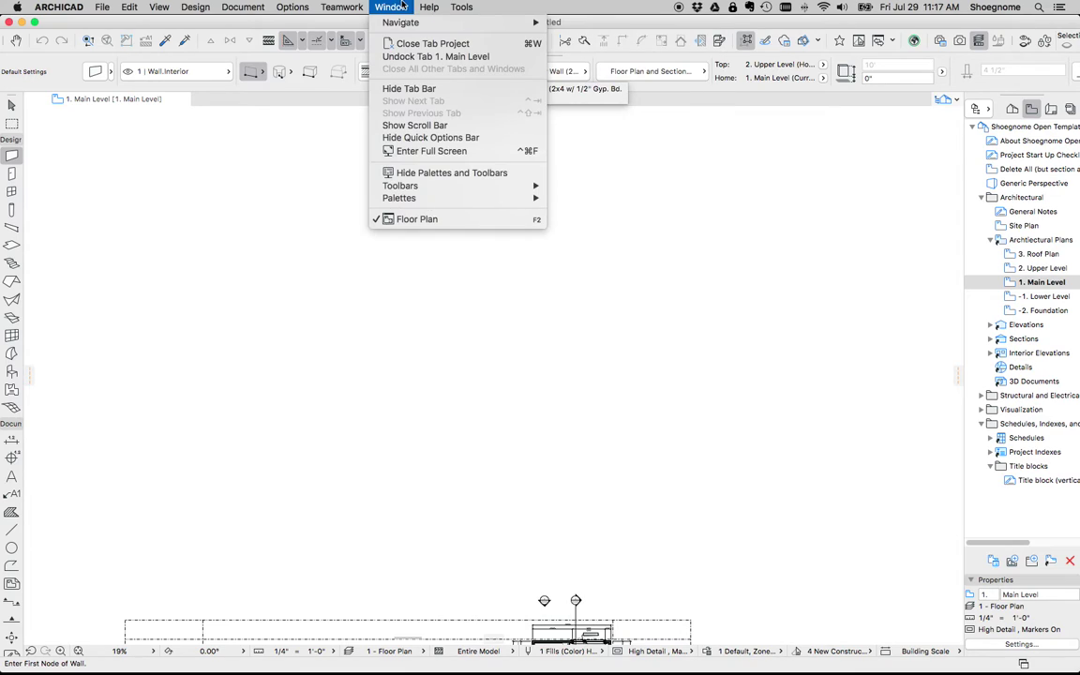
mouse_move(437, 192)
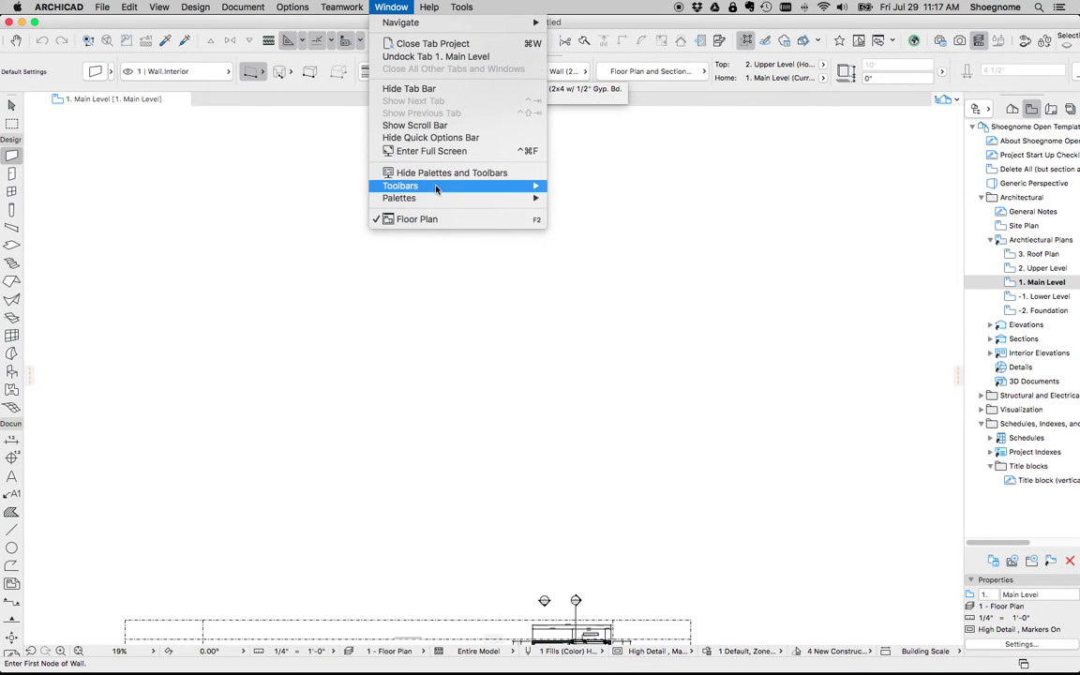
left_click(596, 373)
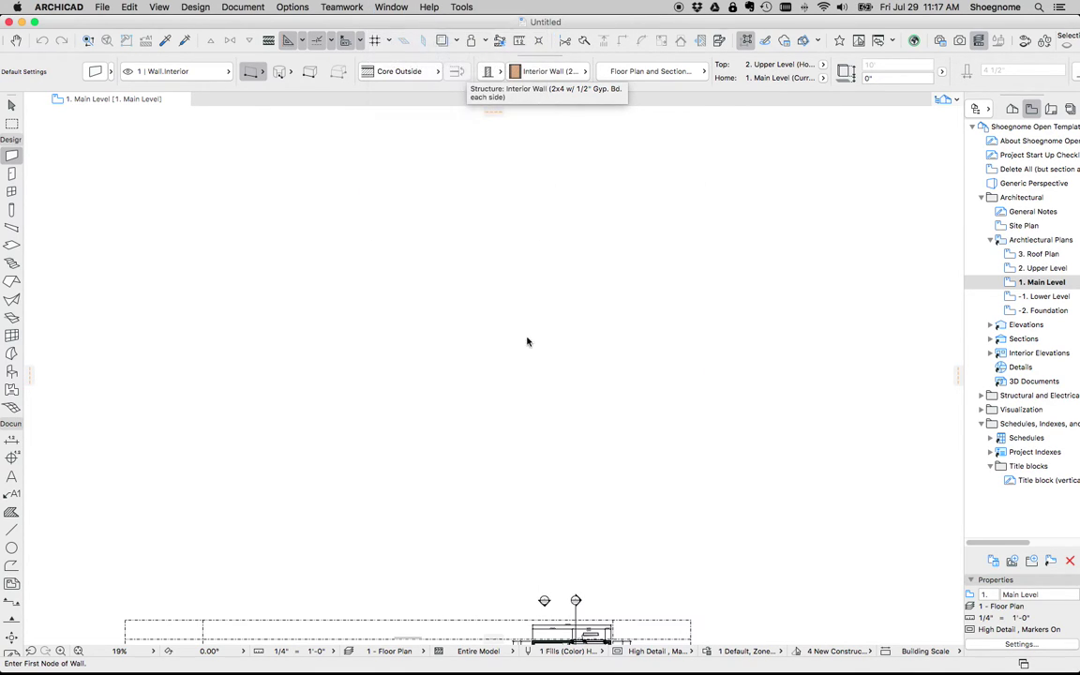
Step: Compare the Tools toolbar drop-down with the Tools menubar menu, both listing Arrow through Corner-Window
left_click(30, 43)
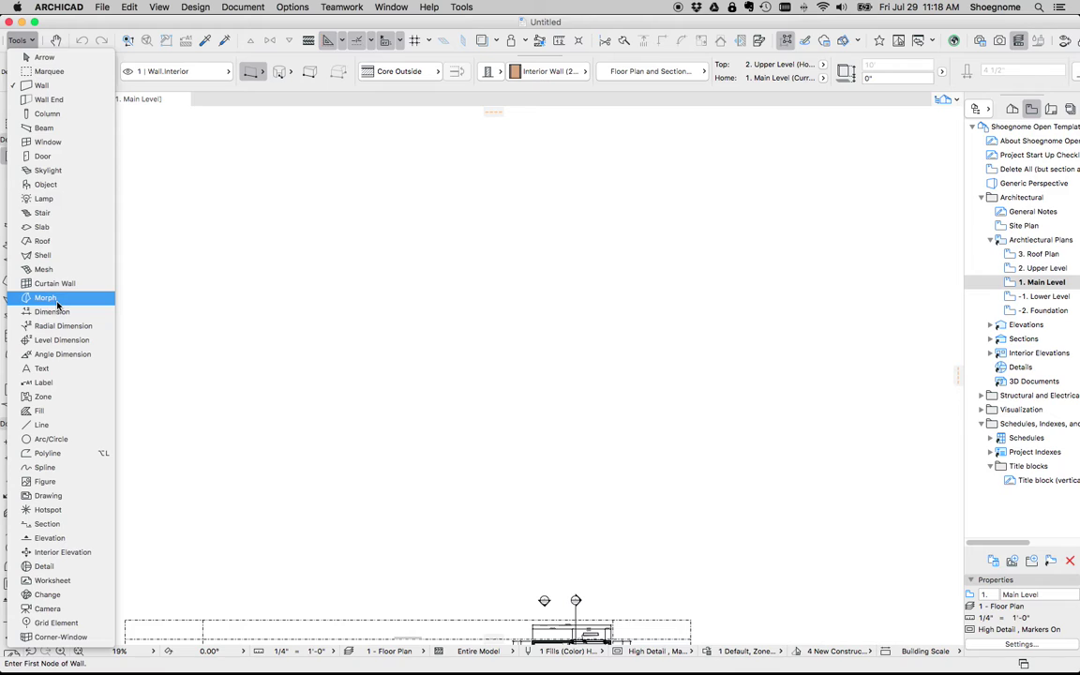
left_click(19, 40)
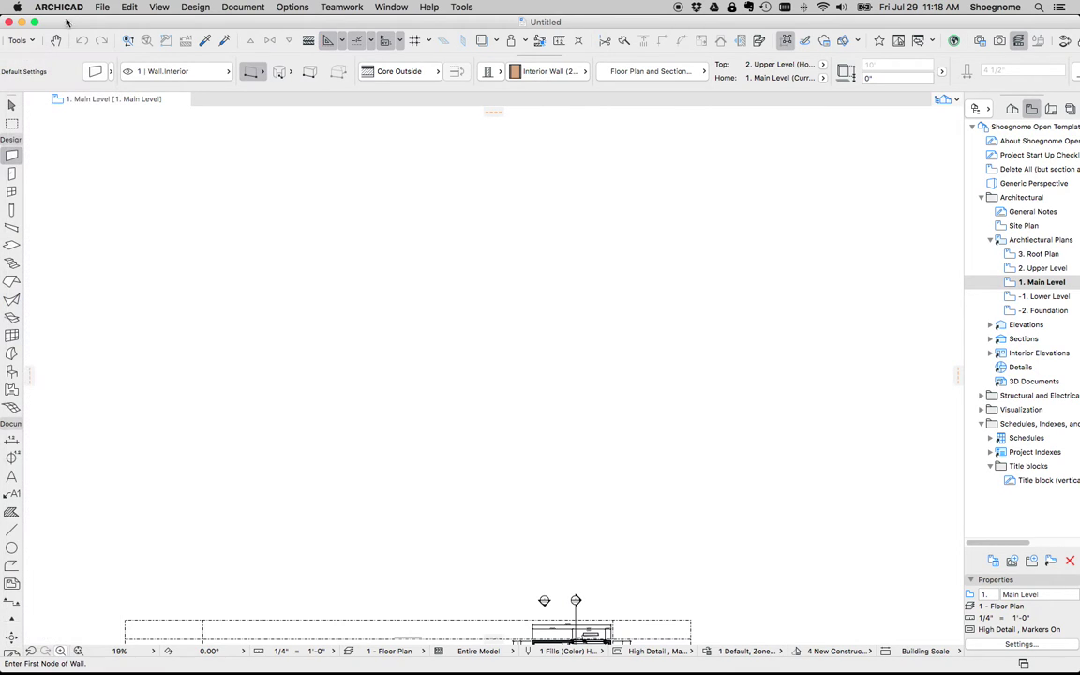
left_click(461, 7)
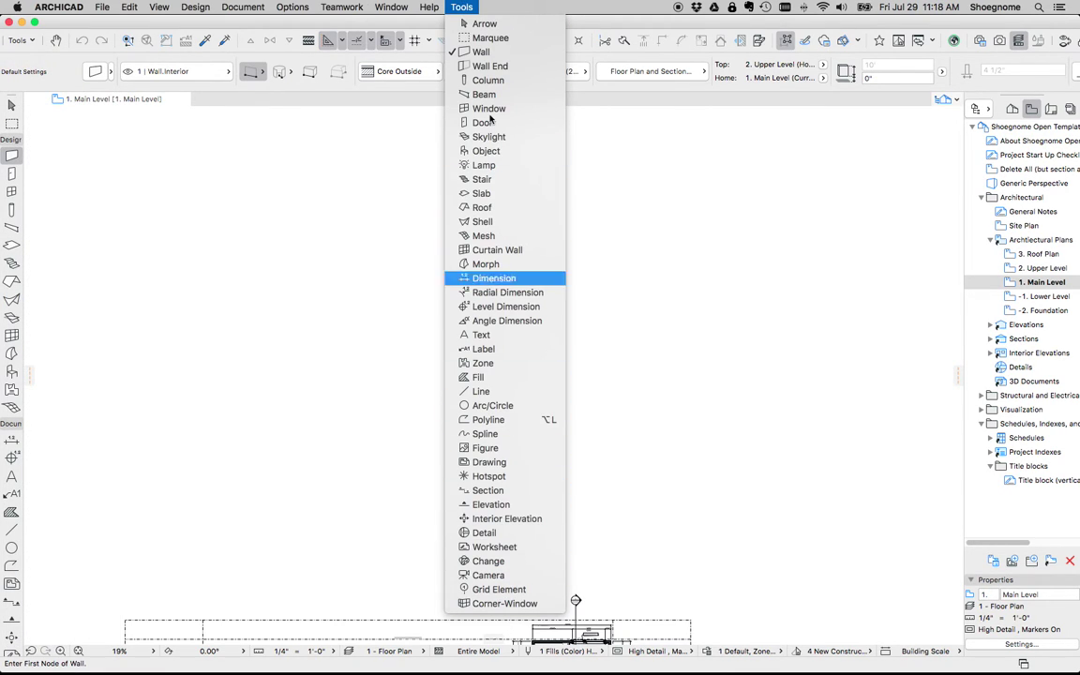
left_click(36, 44)
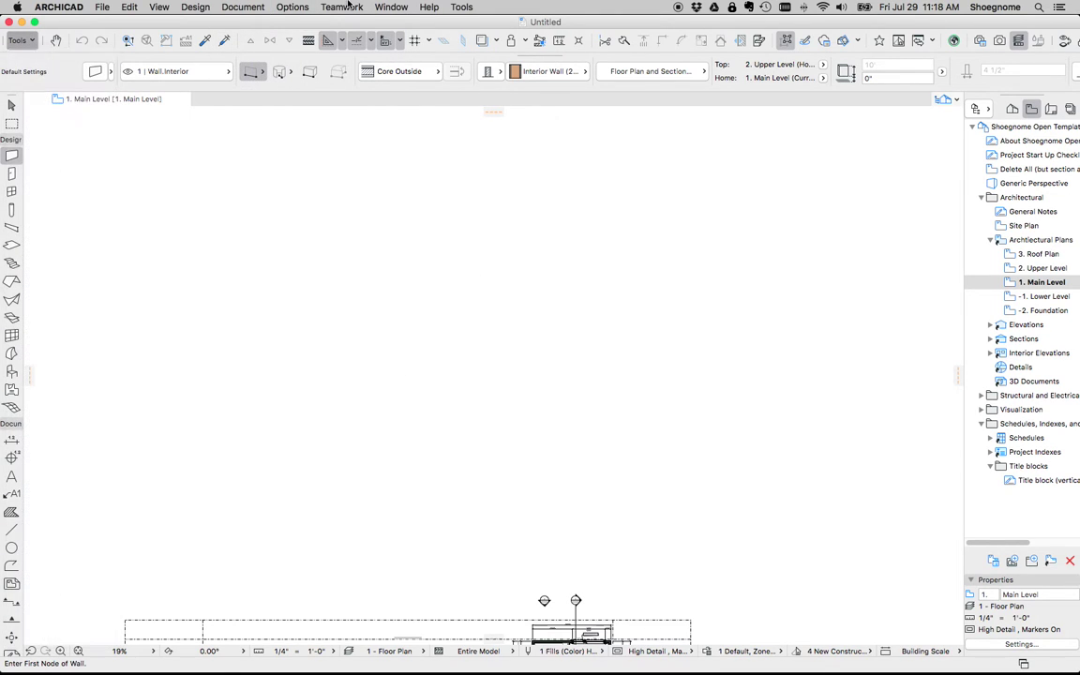
left_click(342, 6)
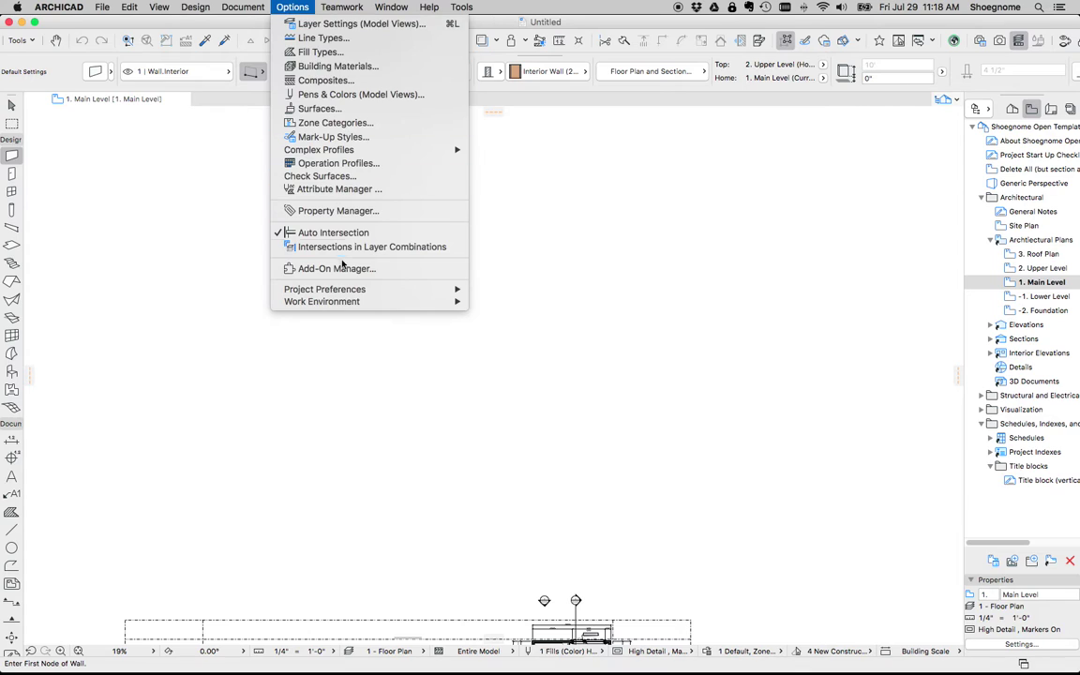
Step: In Work Environment > Menus, select Tools in the Menubar structure and remove it
mouse_move(376, 305)
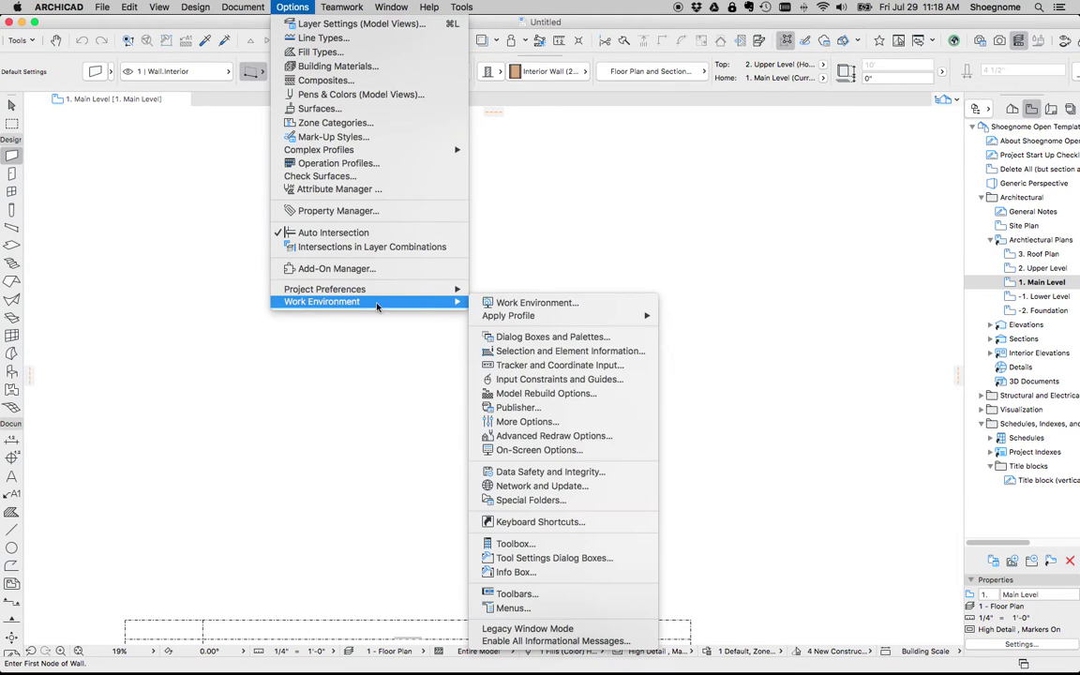
left_click(601, 609)
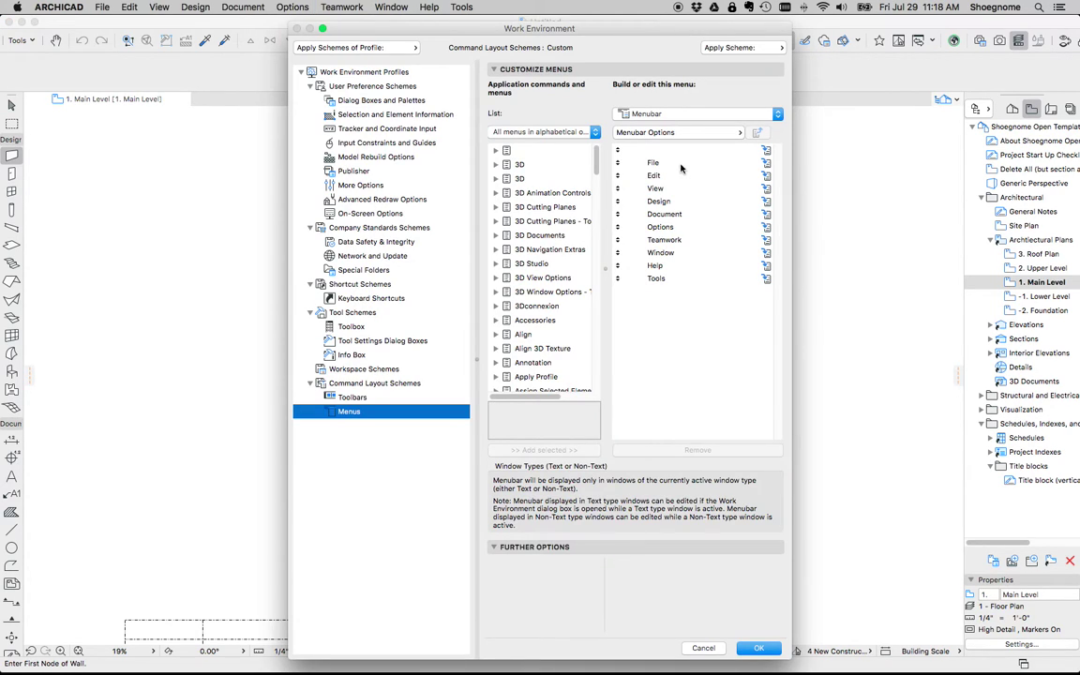
left_click(679, 115)
left_click(679, 115)
left_click(672, 280)
left_click(697, 450)
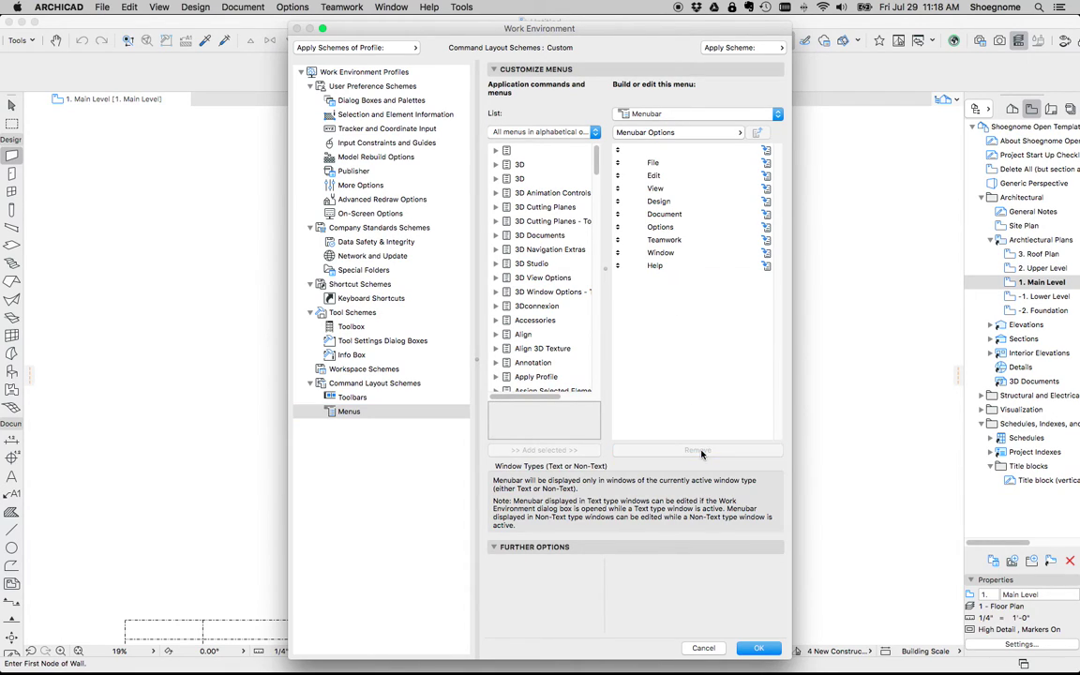
Step: Apply the changes, then open the Tools toolbar's Tools entry in Work Environment > Toolbars
left_click(761, 648)
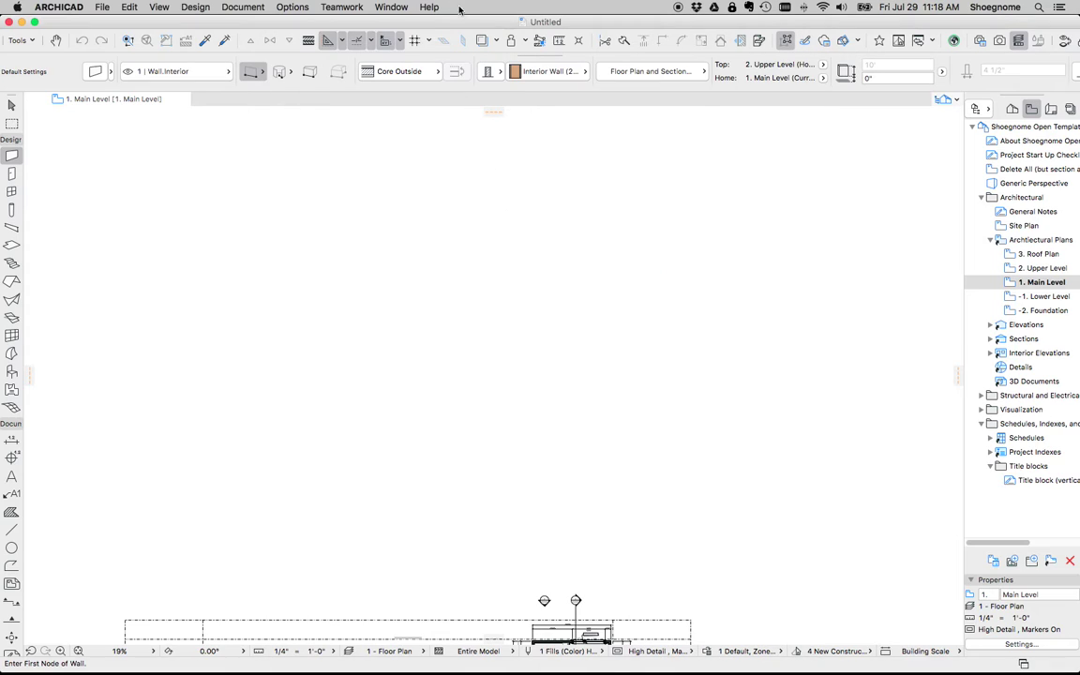
left_click(342, 6)
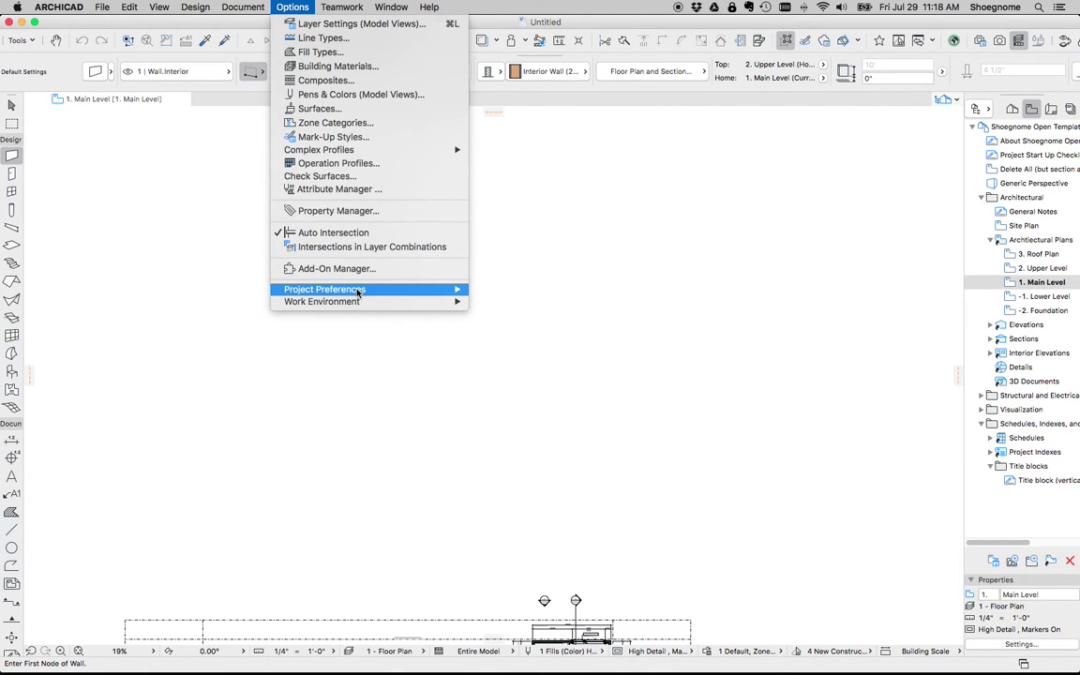
mouse_move(363, 302)
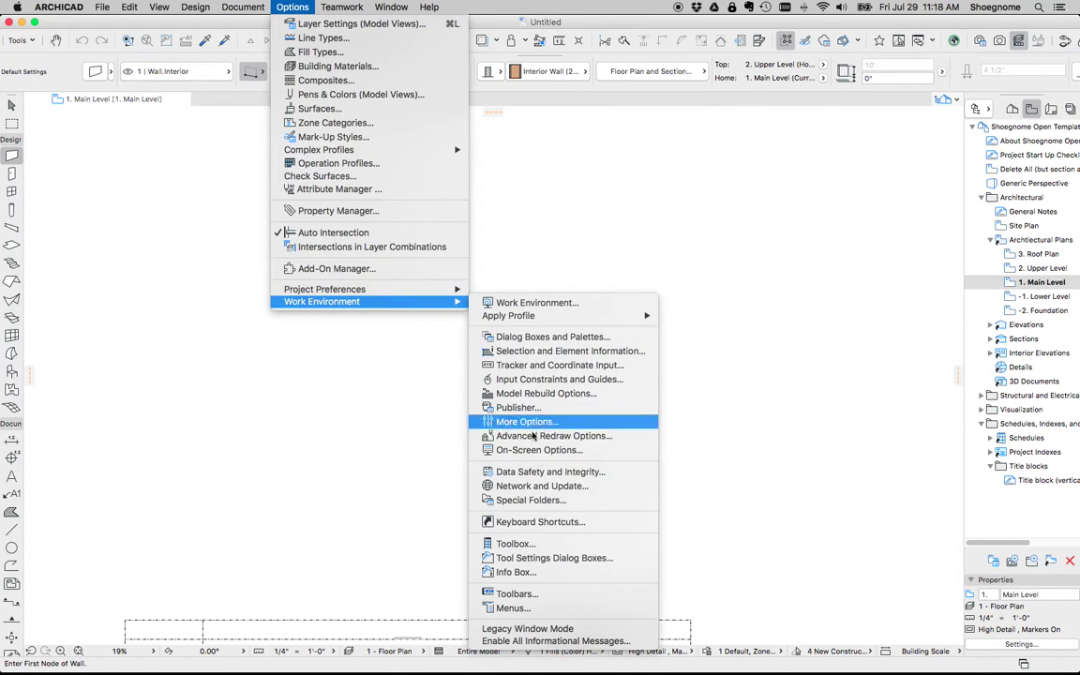
left_click(550, 591)
left_click(694, 114)
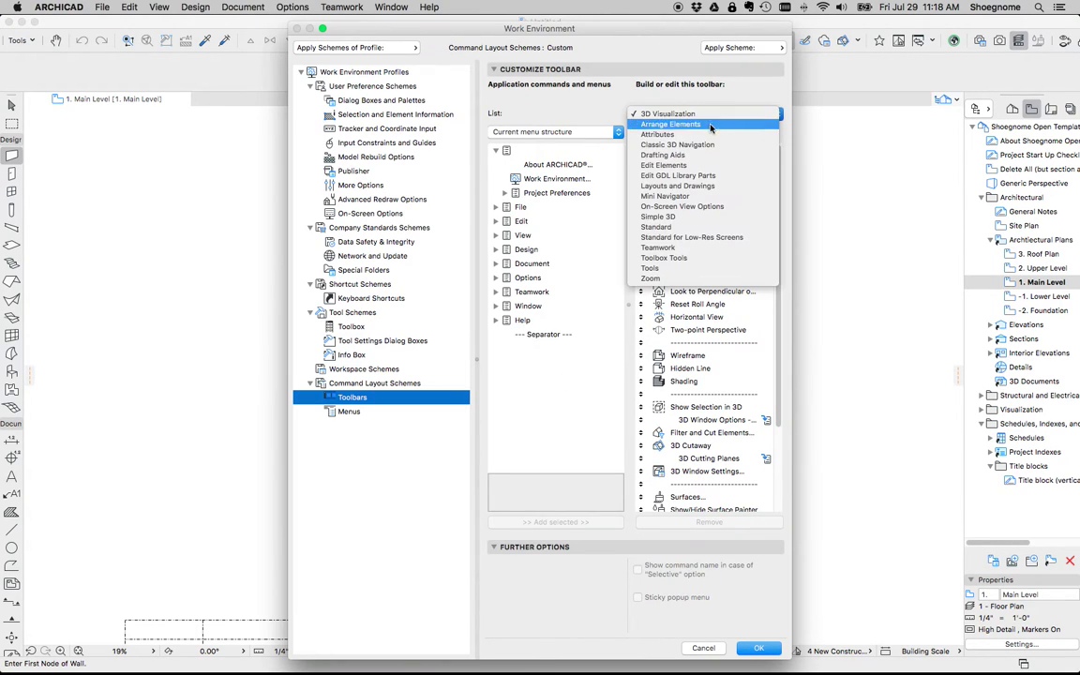
left_click(684, 269)
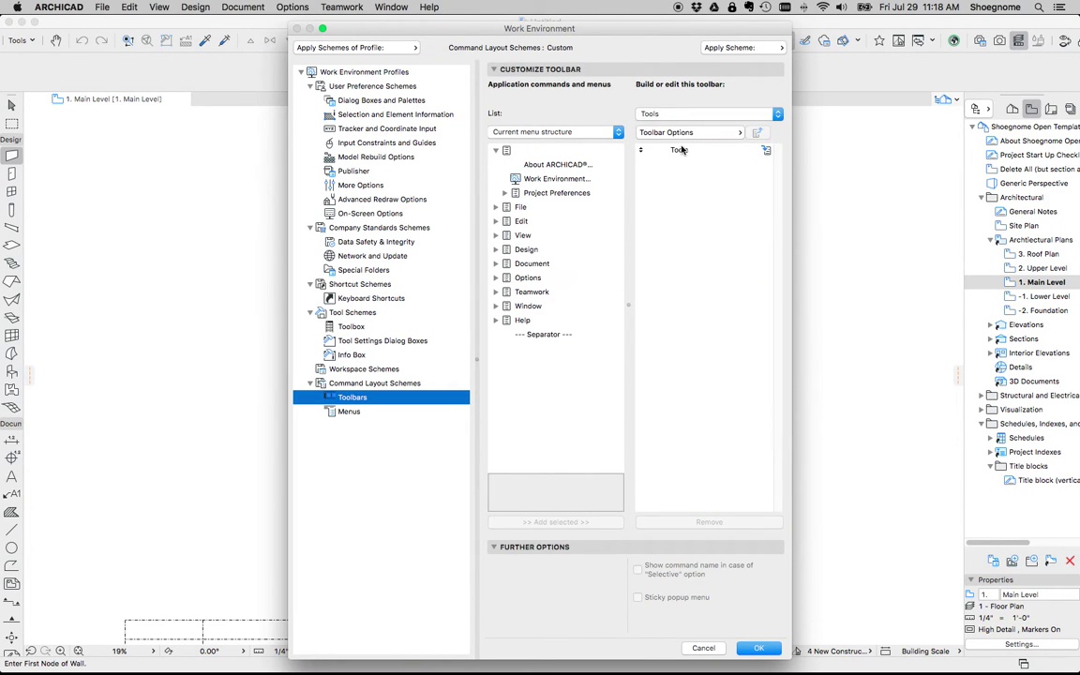
double_click(683, 150)
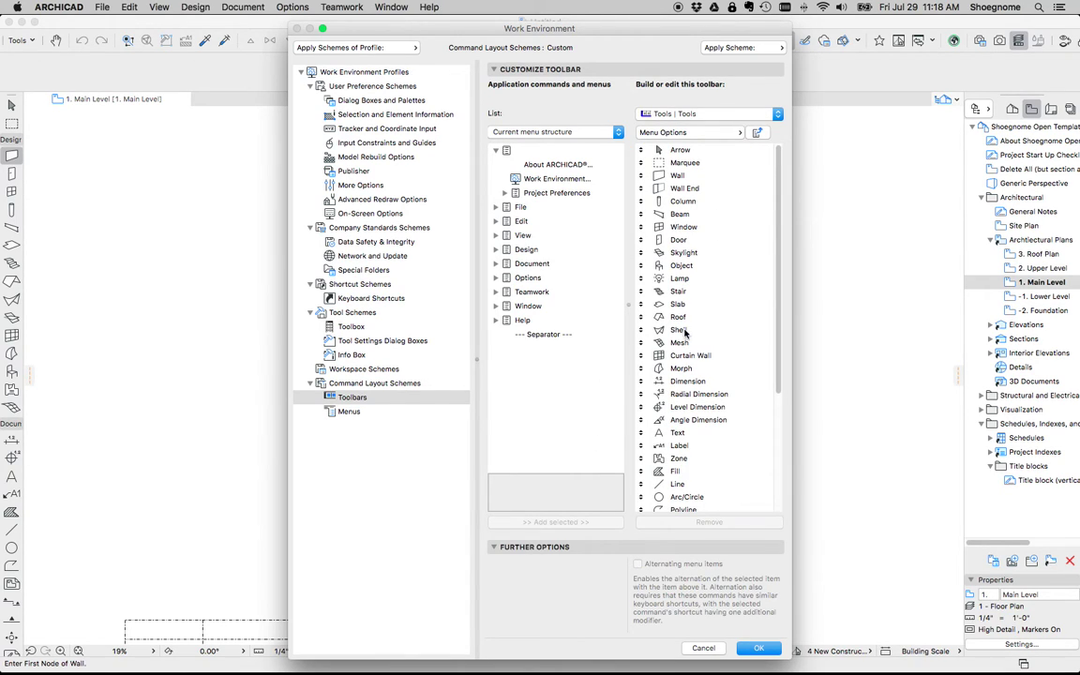
Step: Keep Corner-Window at the list end and insert a separator between Morph and Dimension
scroll(666, 459, "down", 5)
left_click_drag(642, 505, 644, 389)
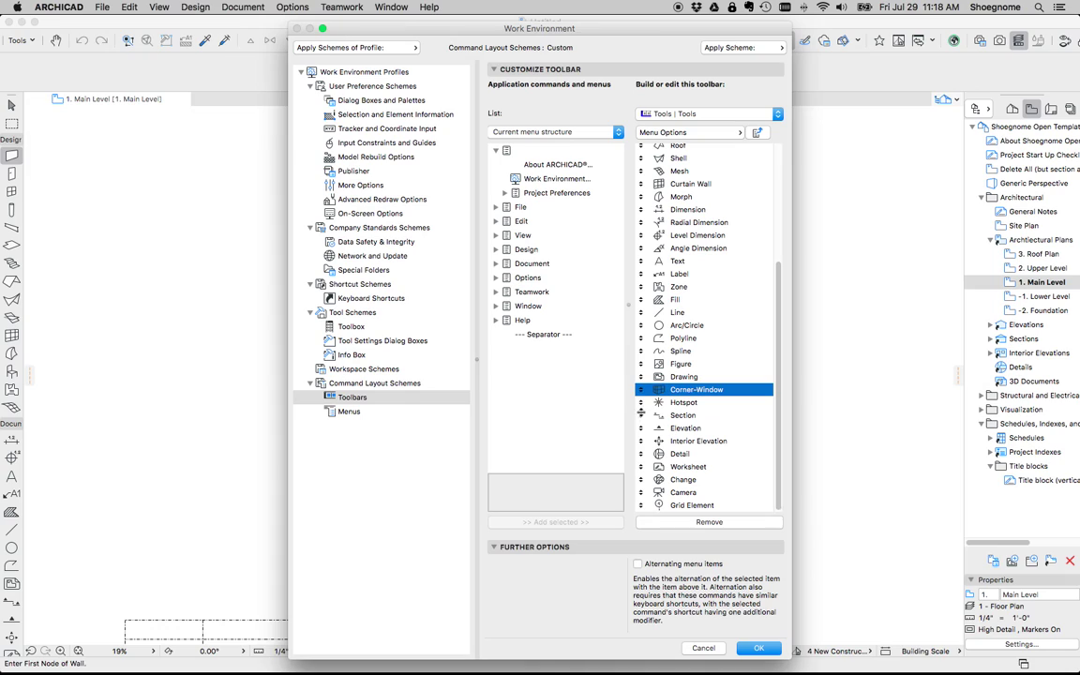
left_click_drag(573, 368, 575, 356)
left_click(537, 336)
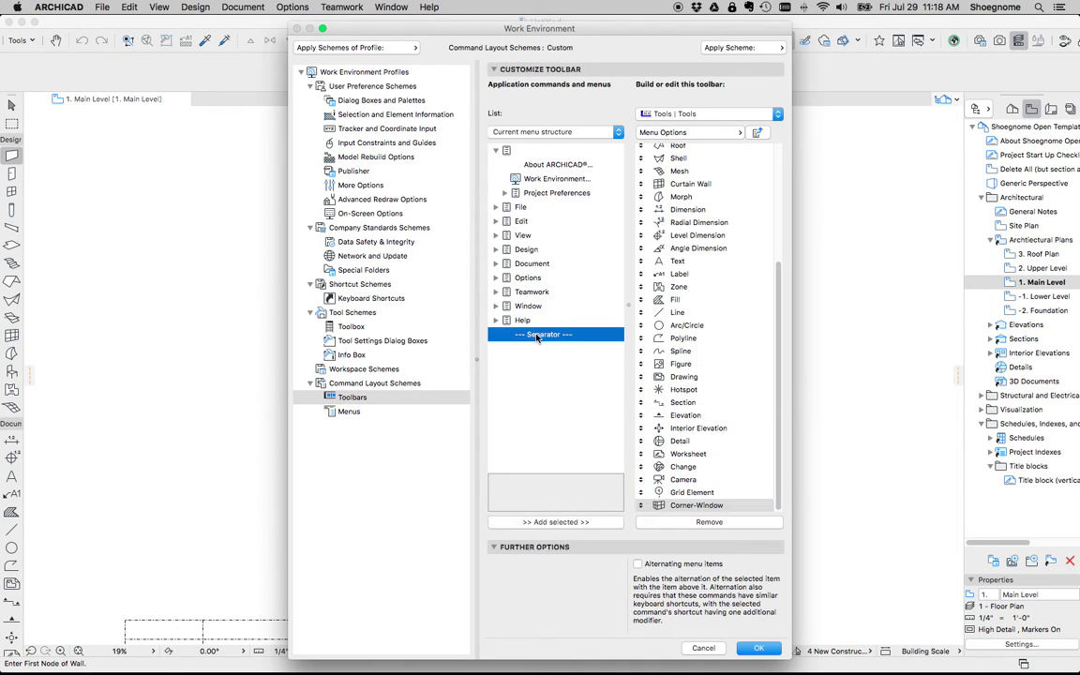
left_click(555, 522)
left_click_drag(638, 507, 682, 422)
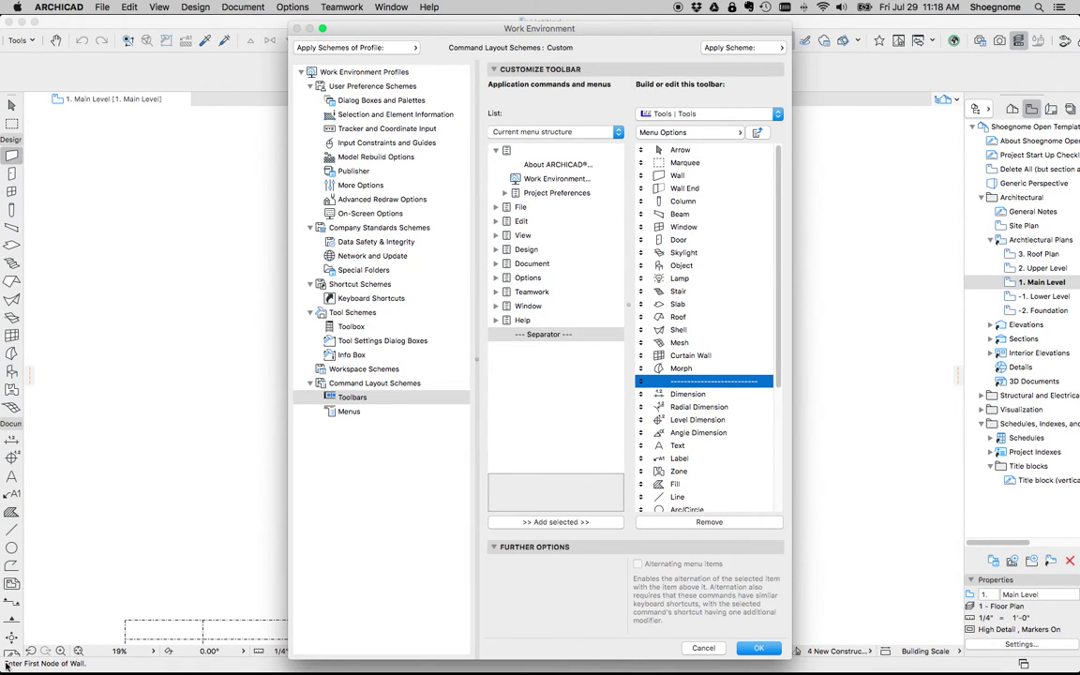
Step: Reorder the Tools list: Wall End below Morph, Object below Wall, Shell above Roof
scroll(667, 413, "down", 5)
left_click_drag(530, 334, 696, 480)
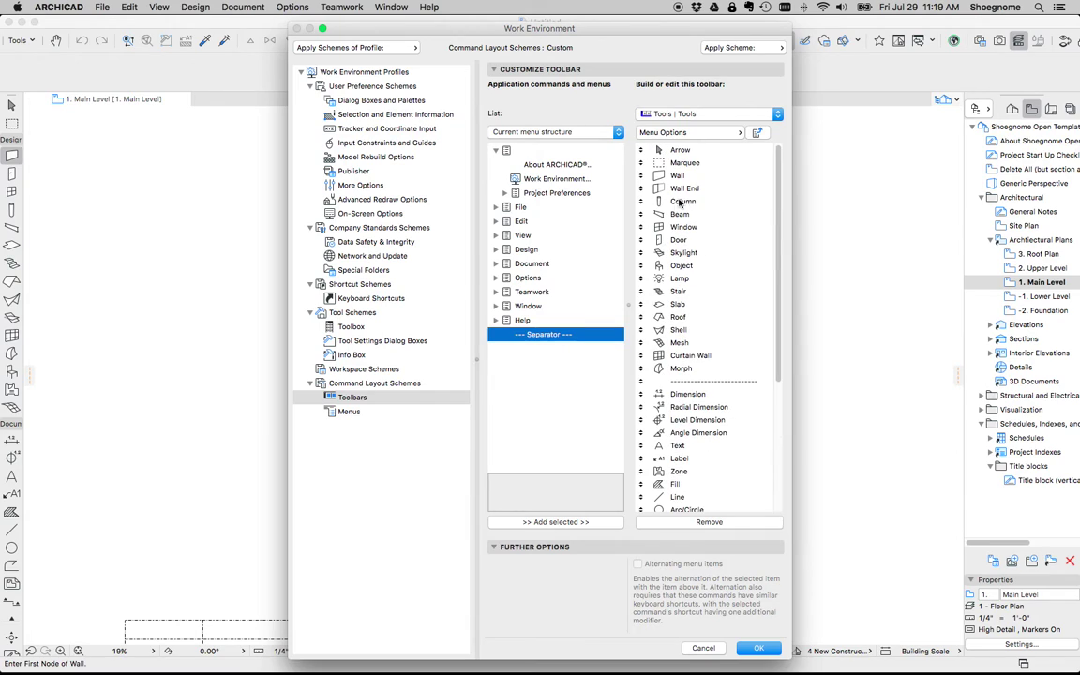
left_click_drag(641, 188, 647, 369)
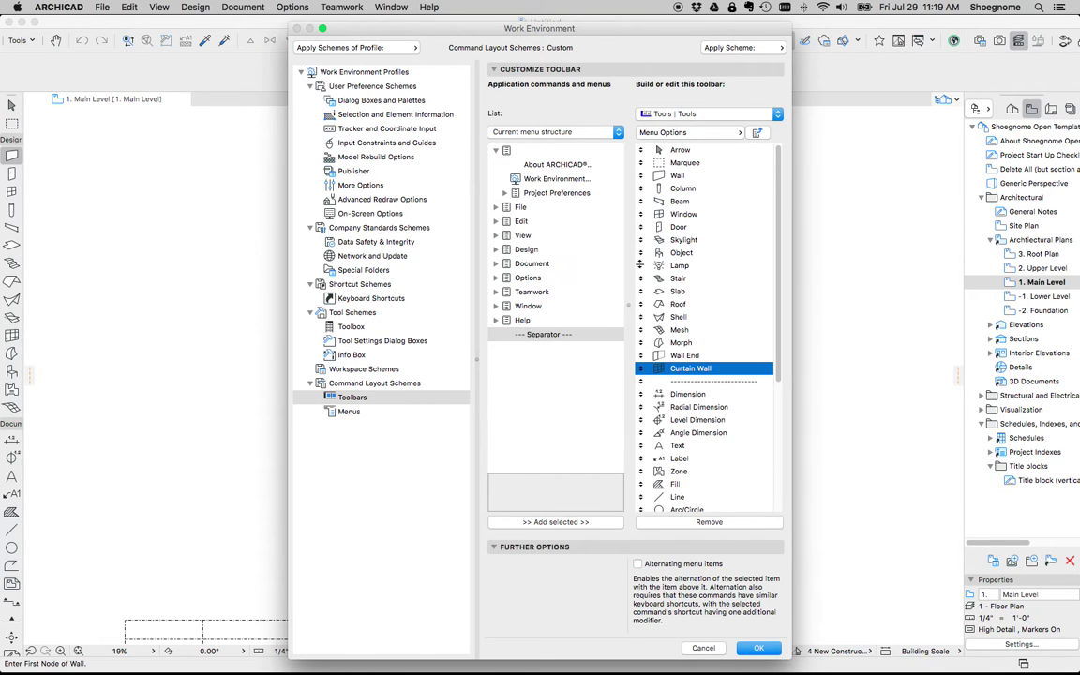
left_click_drag(641, 257, 645, 191)
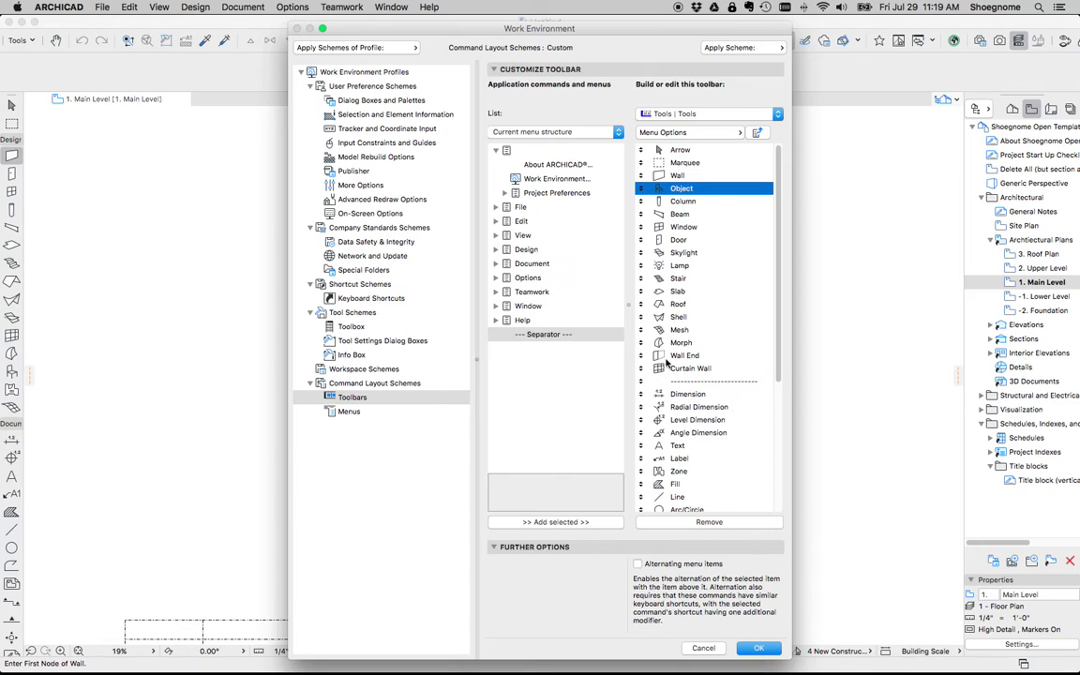
left_click_drag(641, 315, 642, 301)
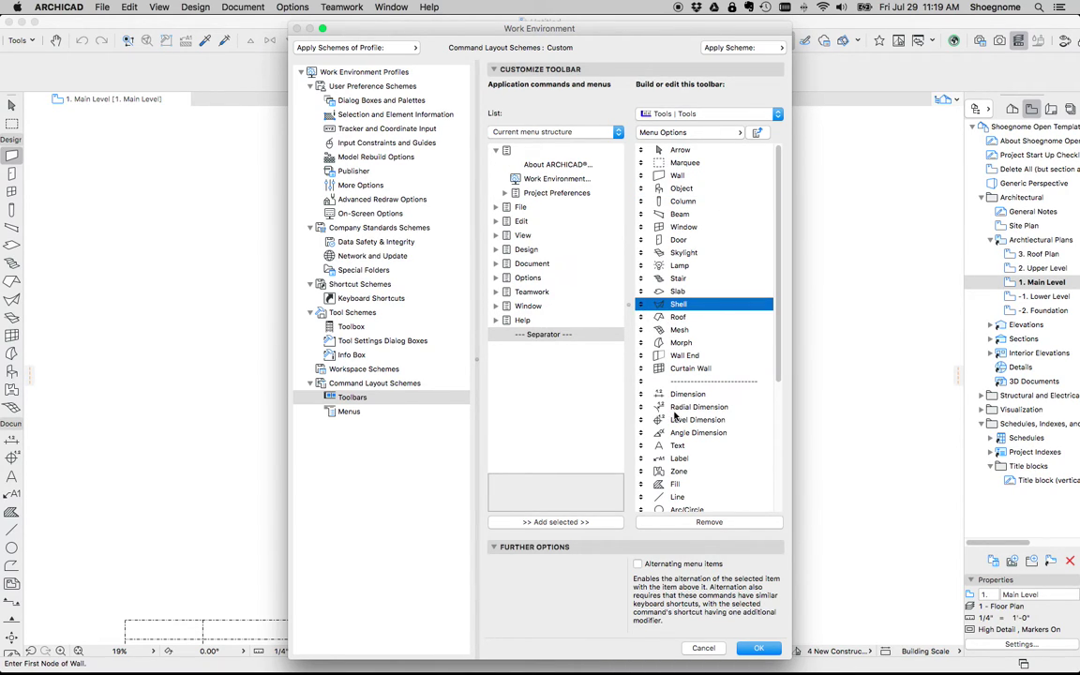
scroll(675, 416, "down", 5)
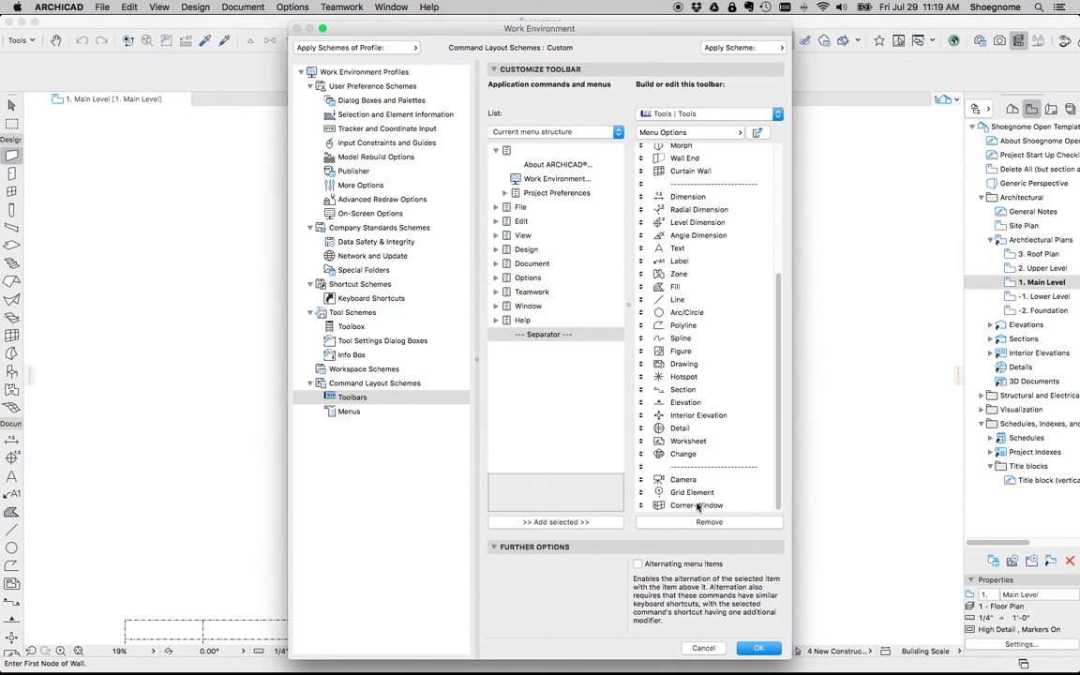
Step: Remove Figure, Interior Elevation, Wall End, Stair and Curtain Wall, and move Lamp to the top
left_click(685, 351)
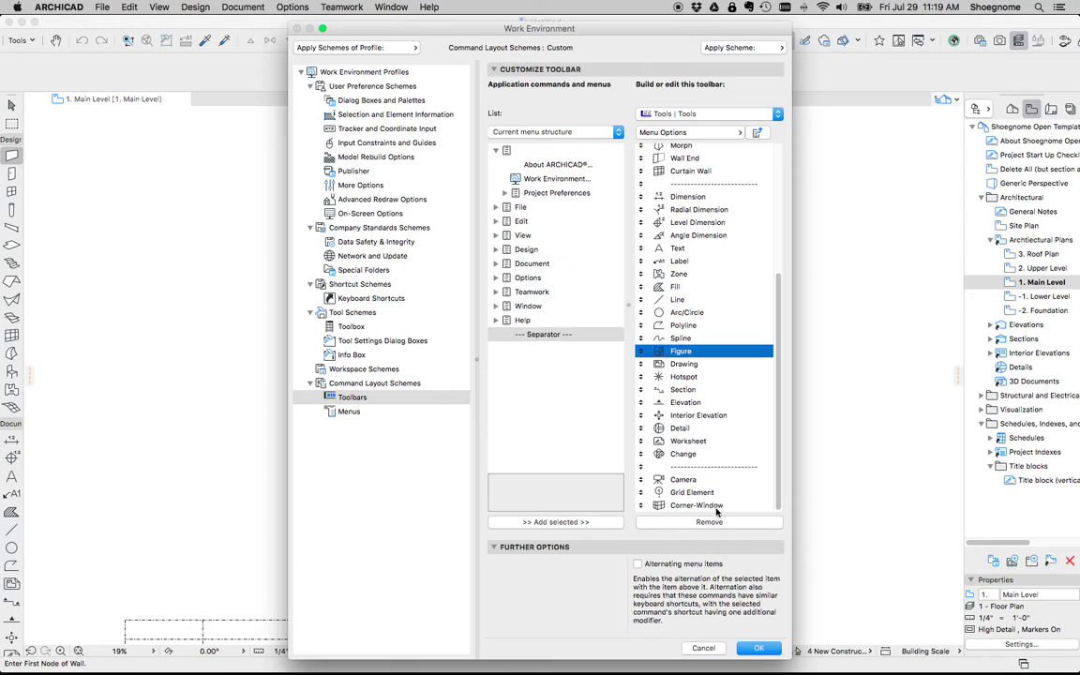
left_click(708, 521)
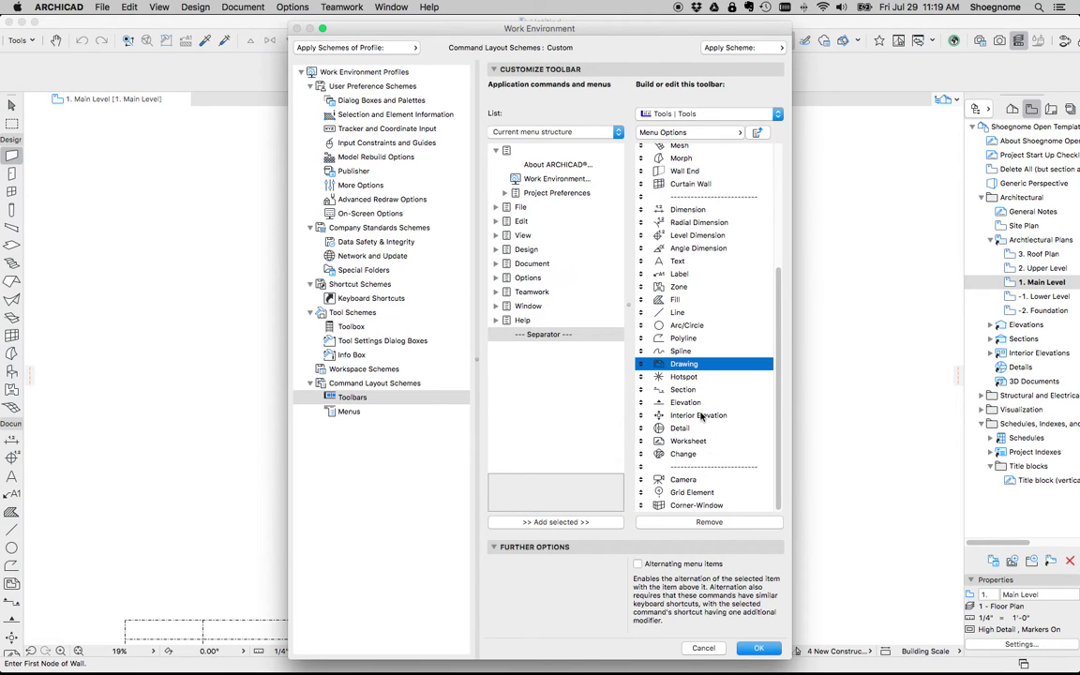
left_click(698, 414)
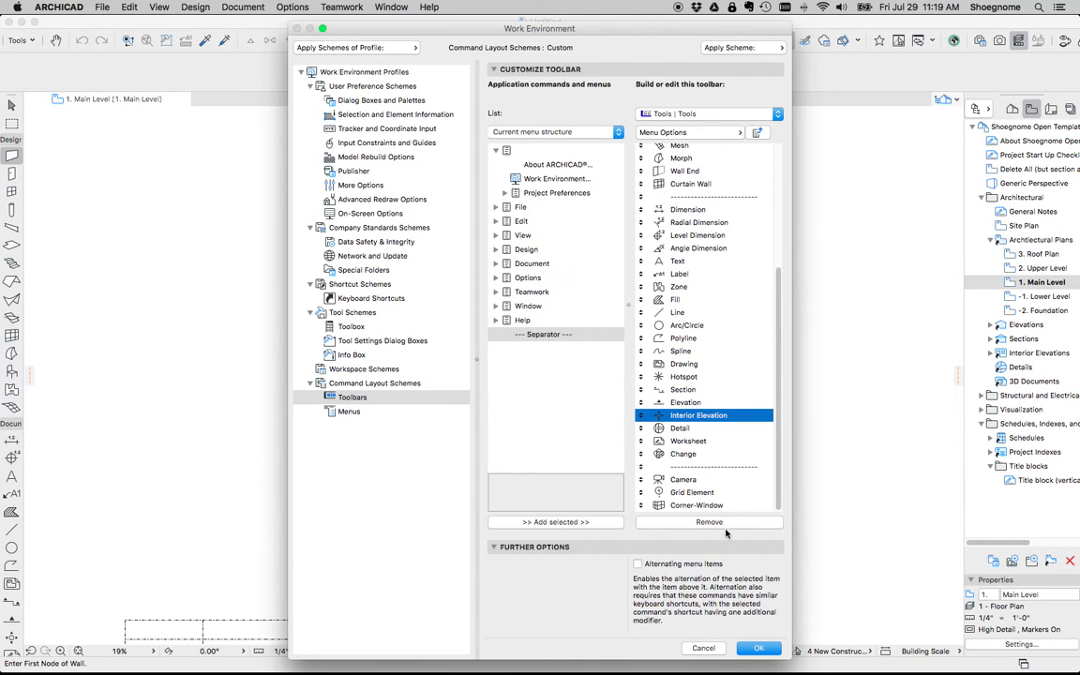
left_click(723, 523)
scroll(693, 364, "up", 5)
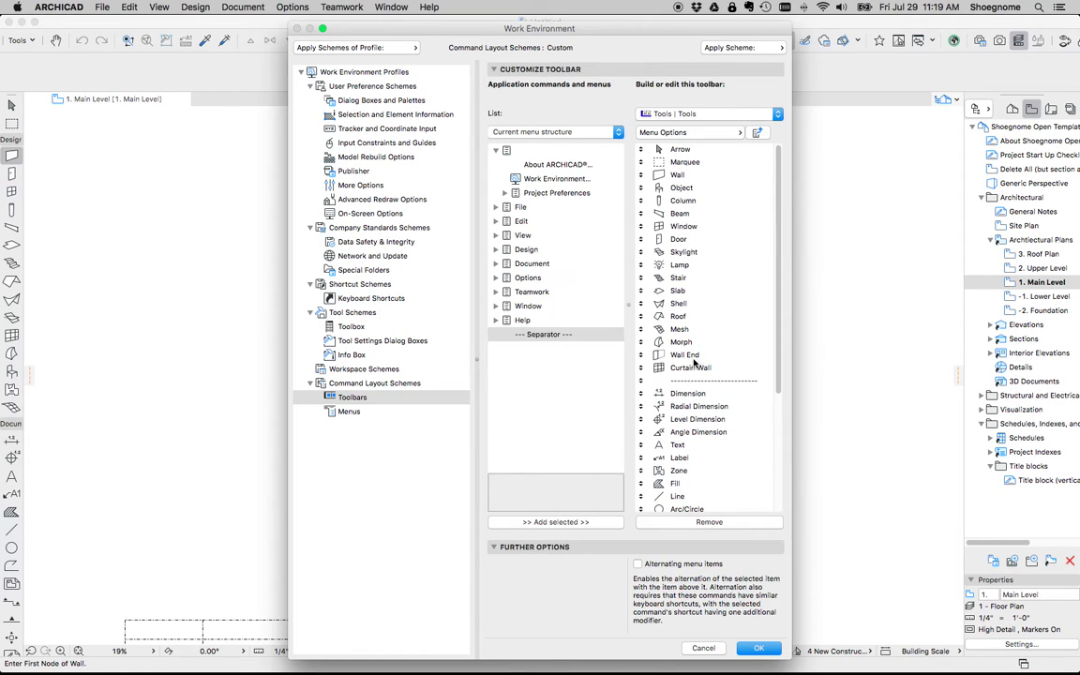
left_click(686, 355)
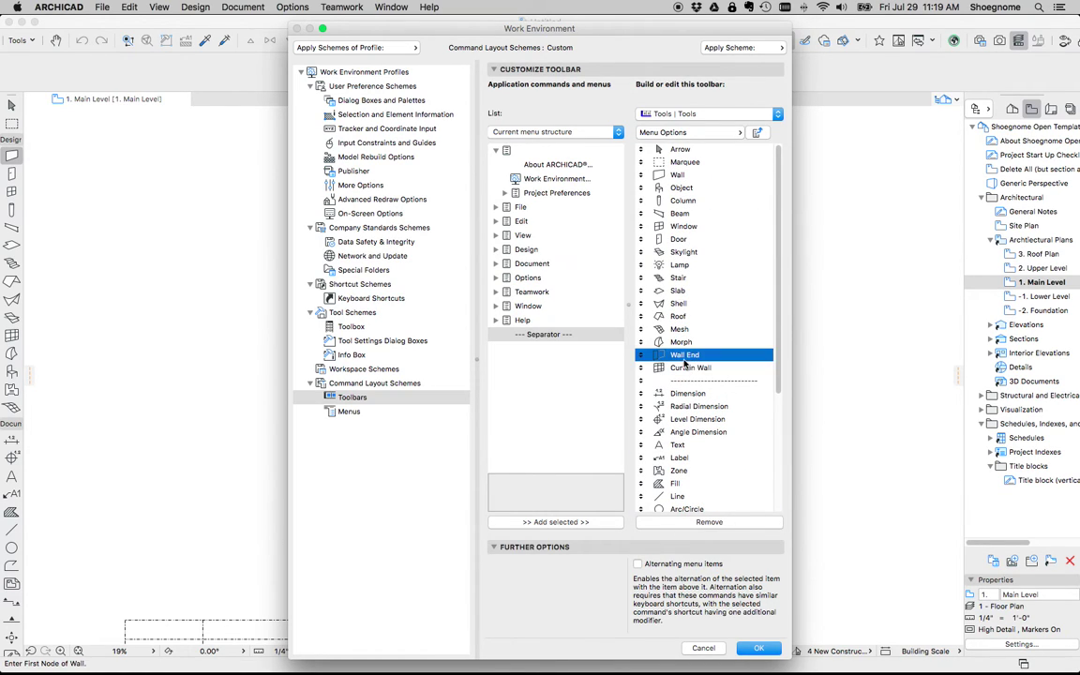
left_click(715, 522)
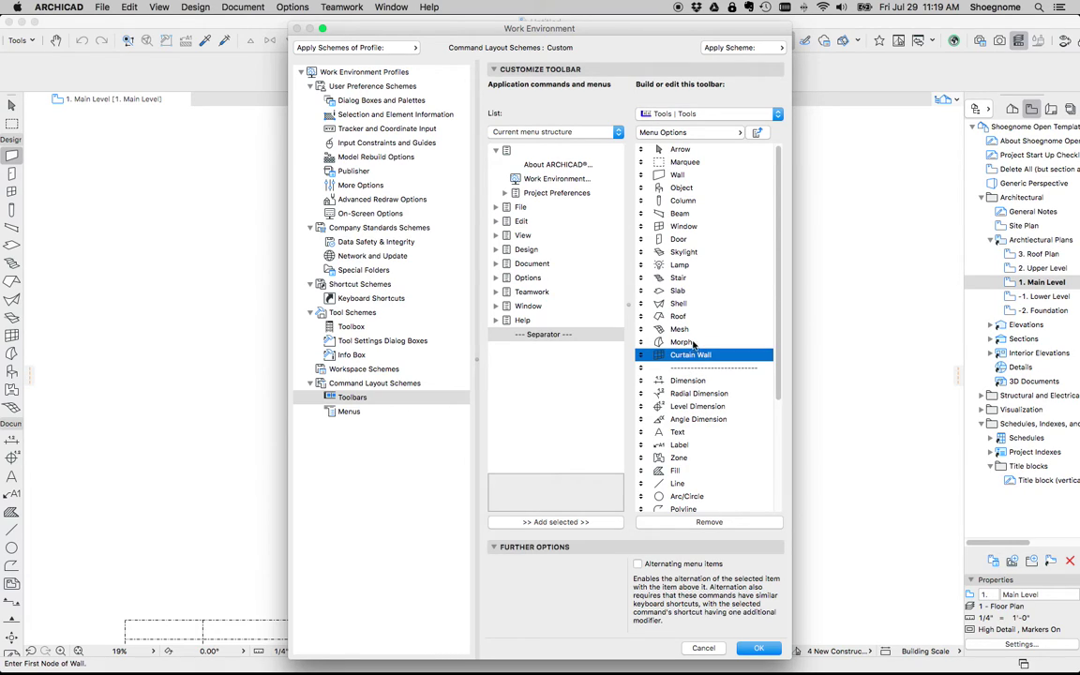
left_click(681, 278)
left_click(709, 522)
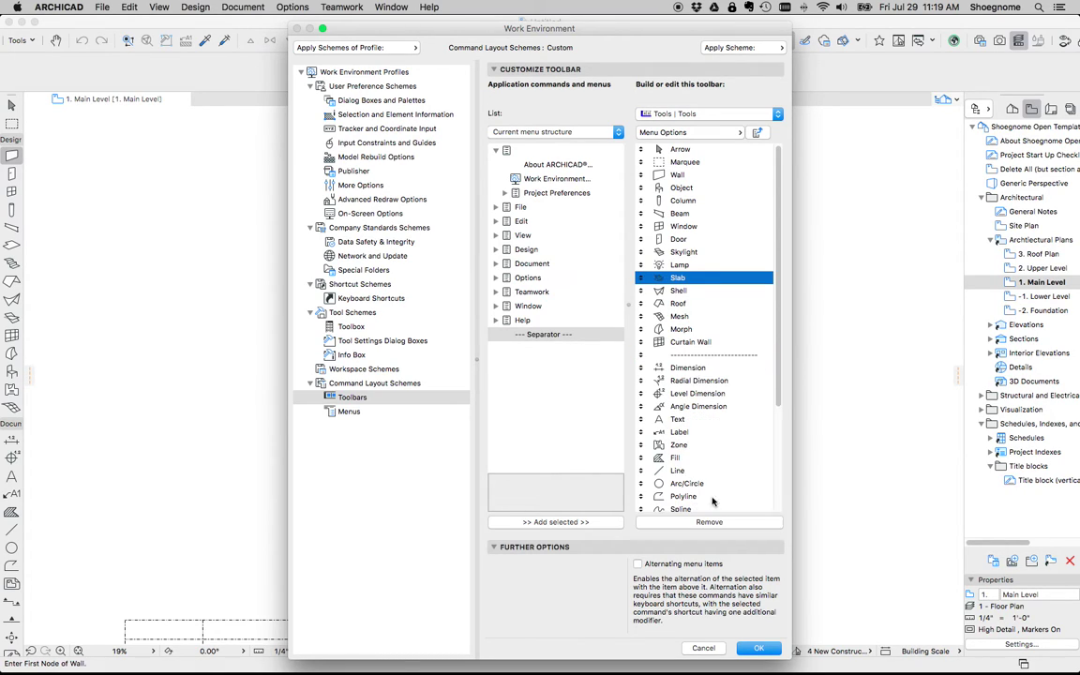
left_click(691, 343)
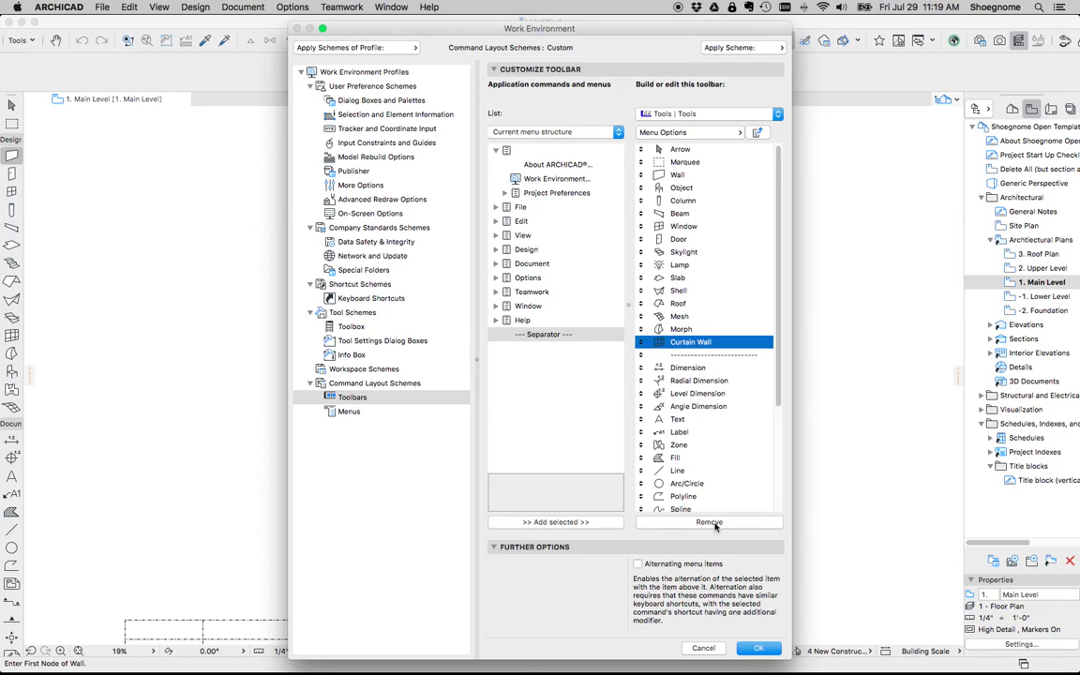
left_click(713, 523)
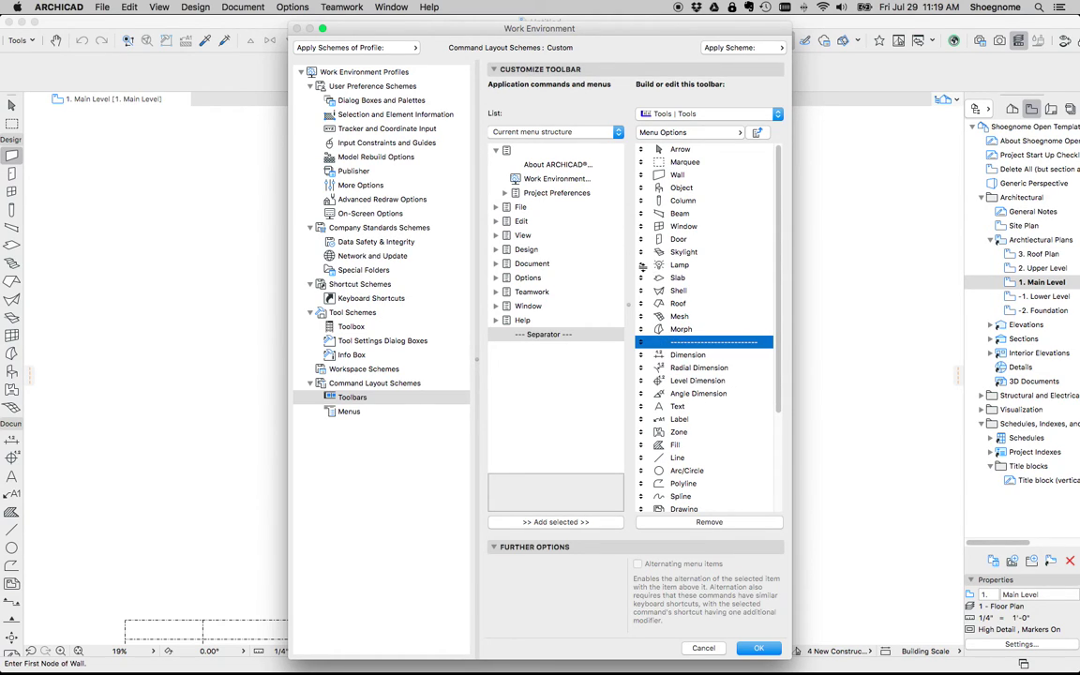
left_click_drag(643, 266, 640, 151)
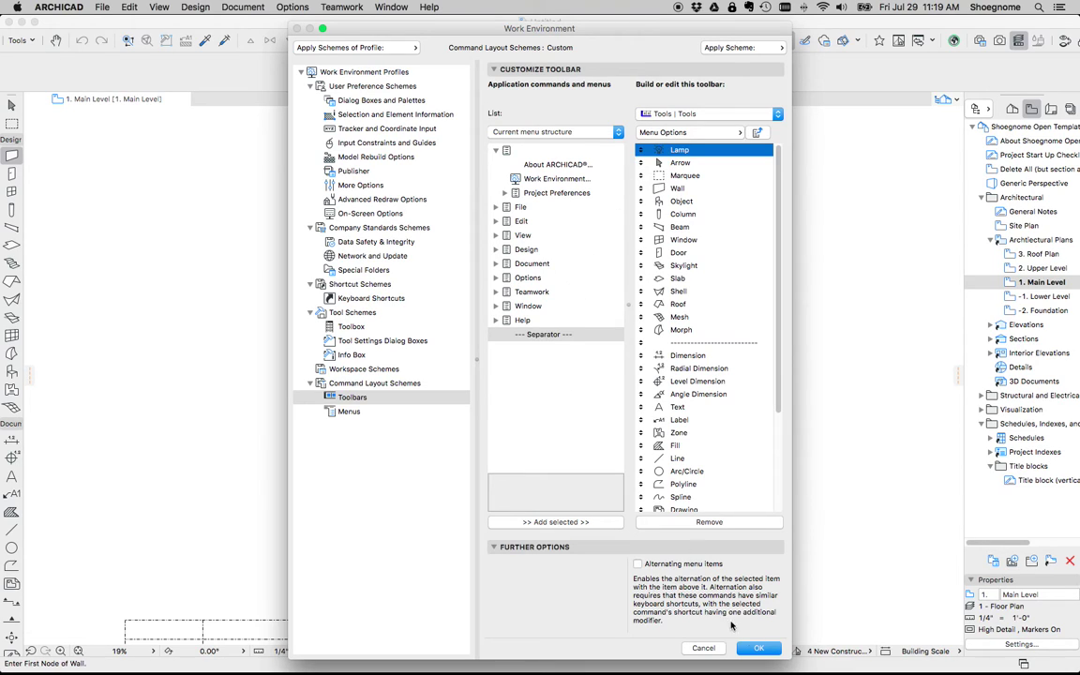
Step: Apply the Work Environment changes and check the new Tools drop-down list of tools
left_click(756, 650)
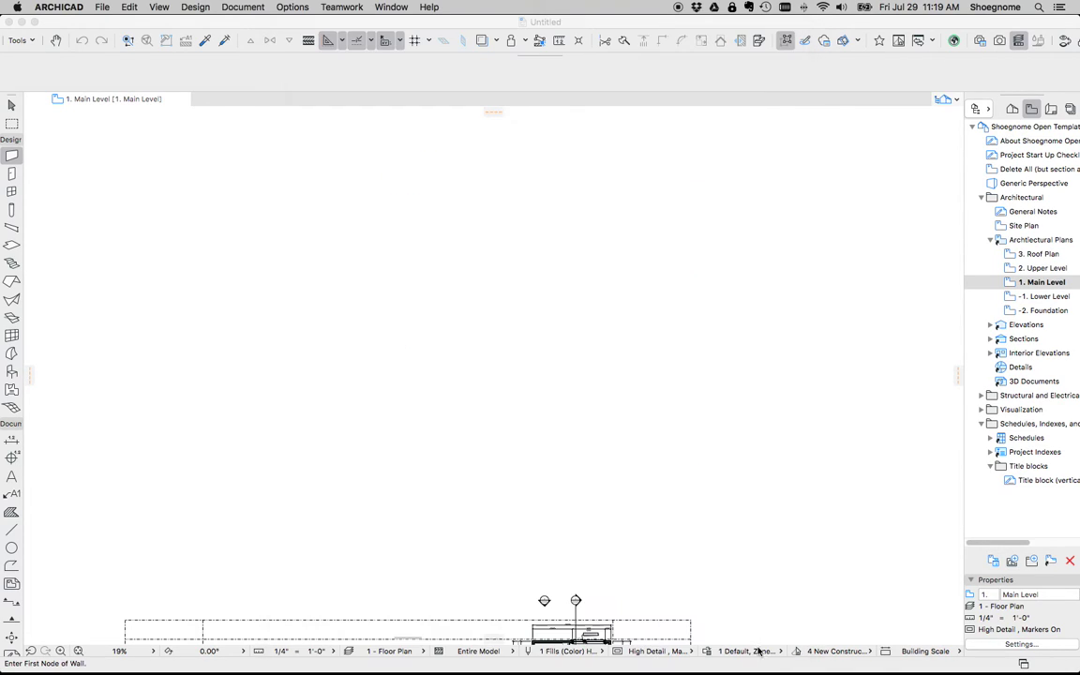
left_click(19, 40)
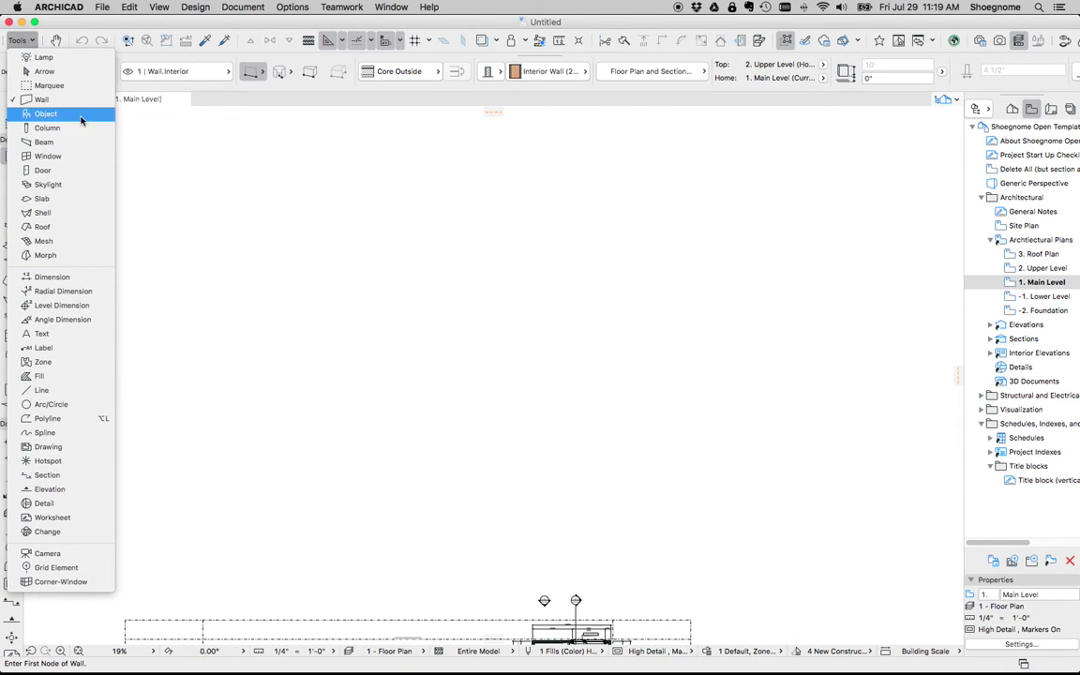
left_click(339, 7)
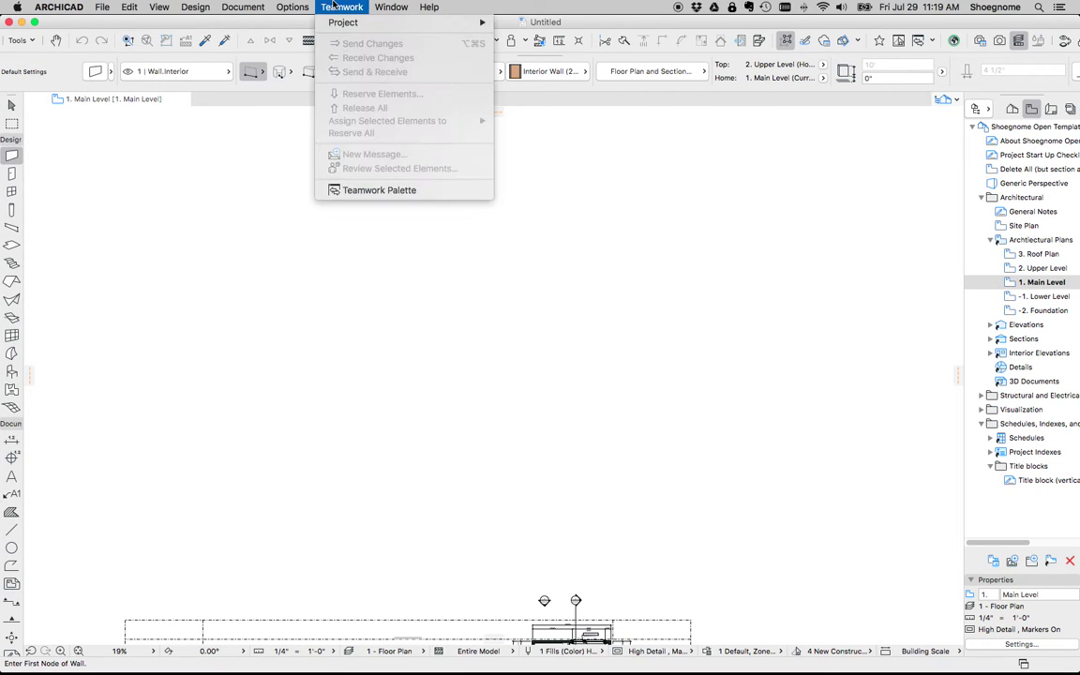
Step: In Toolbars customization, set the 3D Visualization toolbar to show icons only
mouse_move(292, 7)
mouse_move(353, 306)
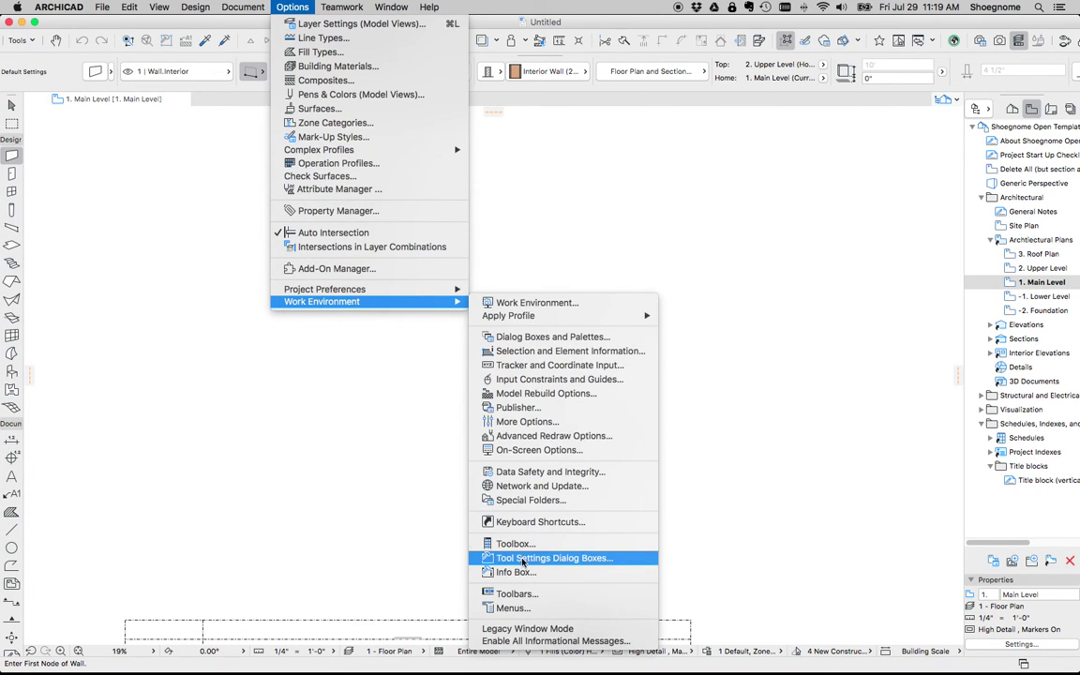
left_click(514, 594)
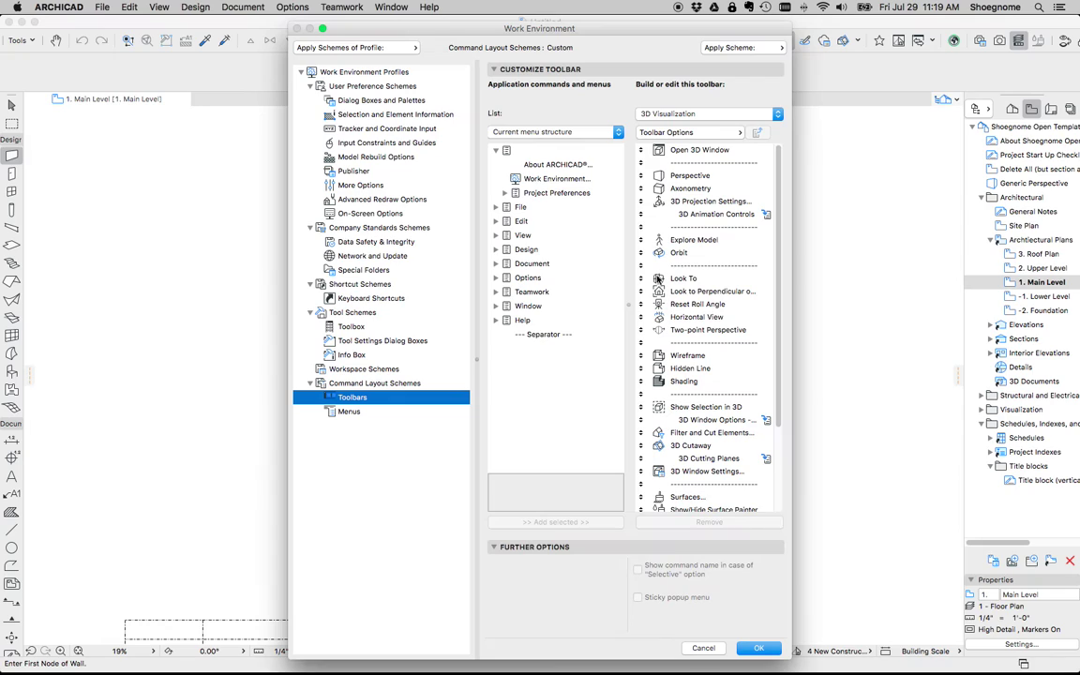
left_click(696, 132)
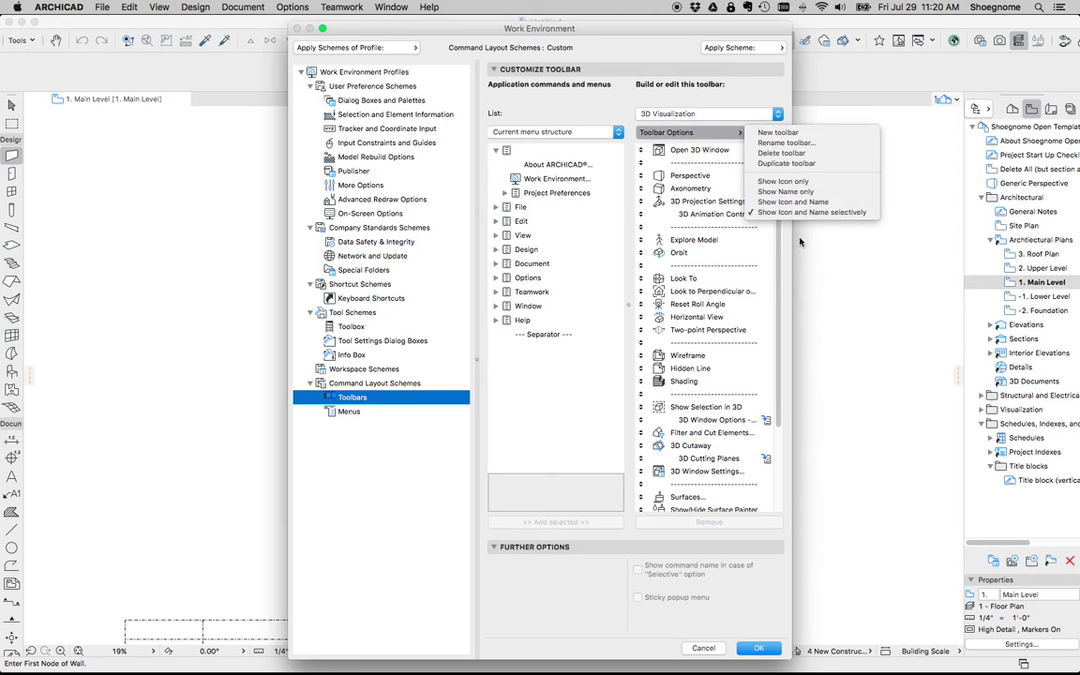
left_click(799, 183)
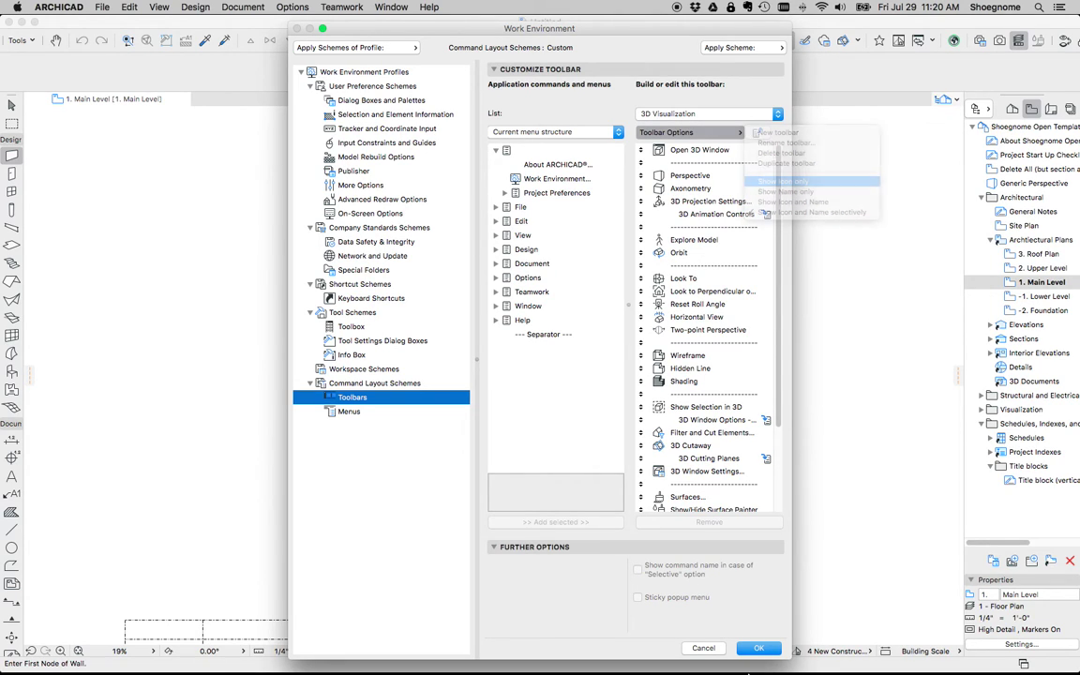
Step: Confirm the settings and look over the Tools drop-down list twice
left_click(758, 648)
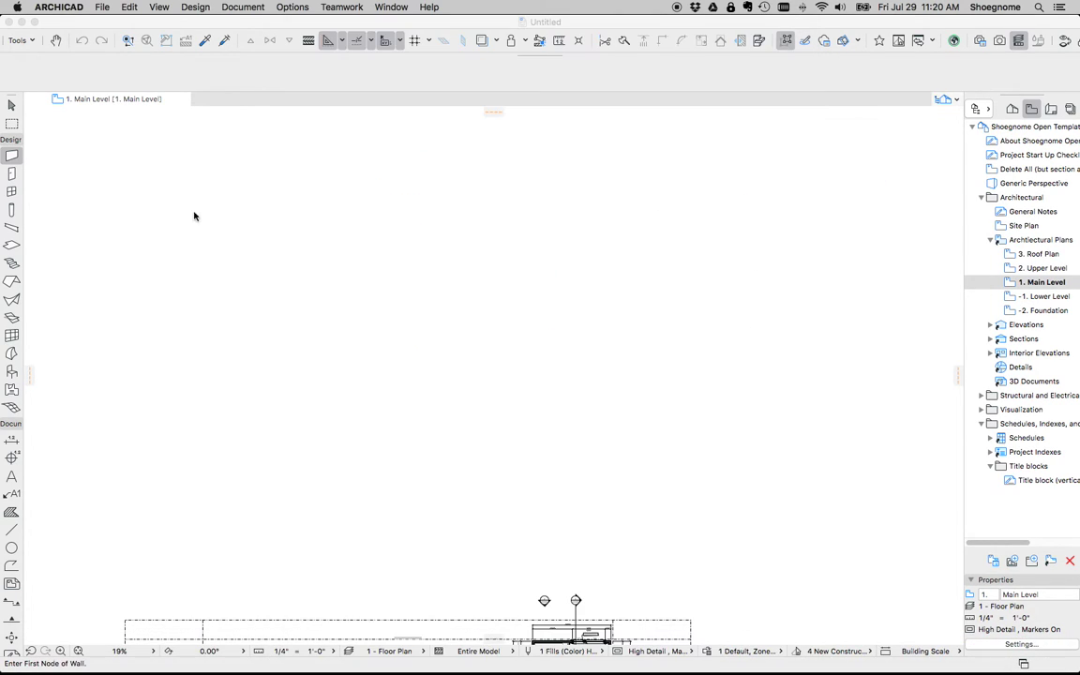
left_click(18, 40)
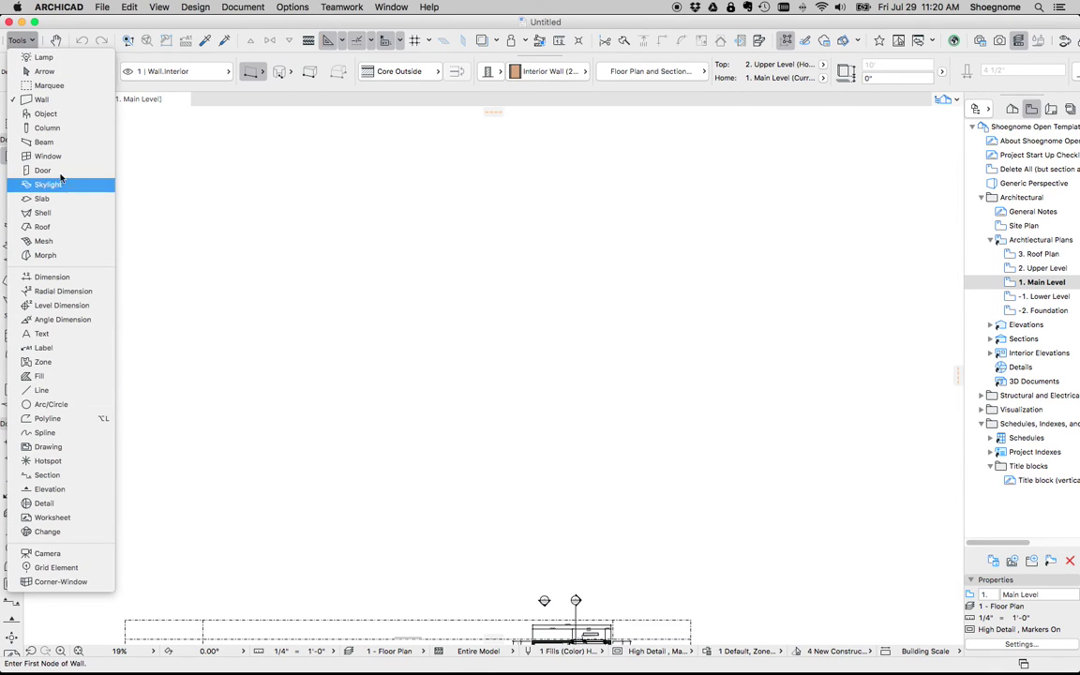
left_click(177, 296)
left_click(18, 40)
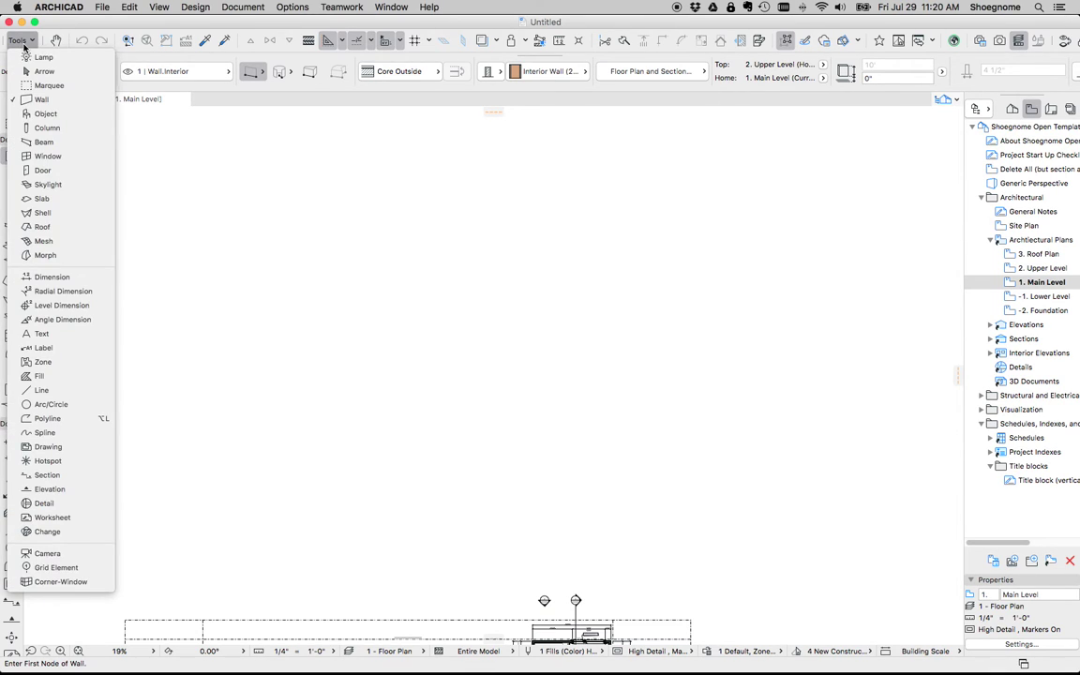
left_click(208, 10)
Step: Reopen Work Environment at the Toolbars customization page
left_click(292, 7)
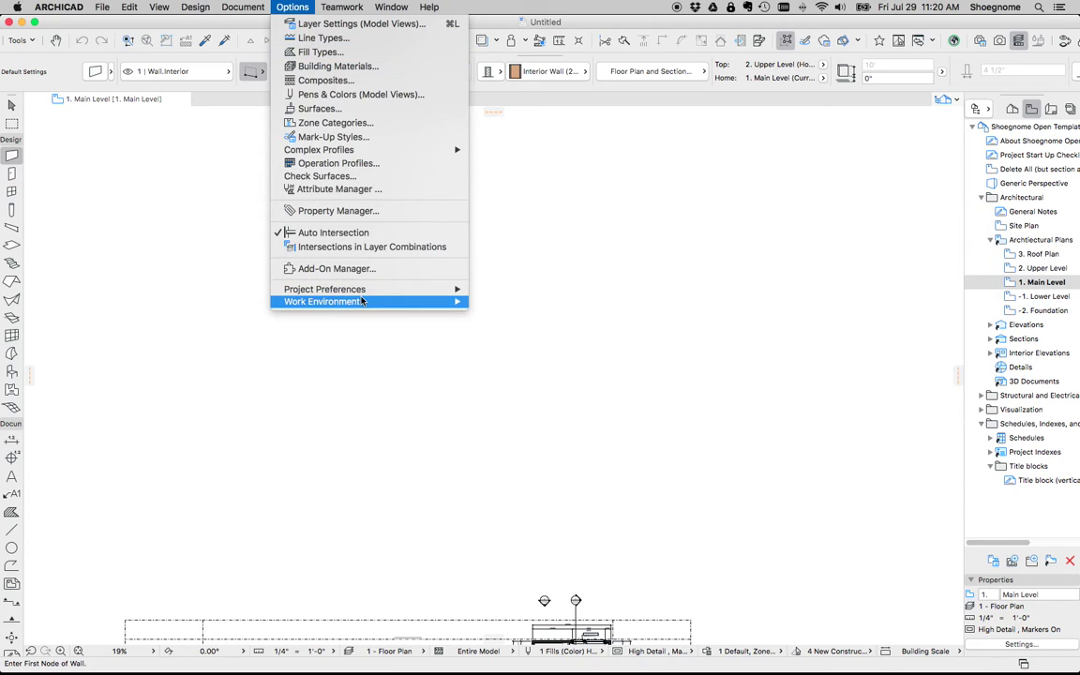
mouse_move(371, 301)
left_click(525, 595)
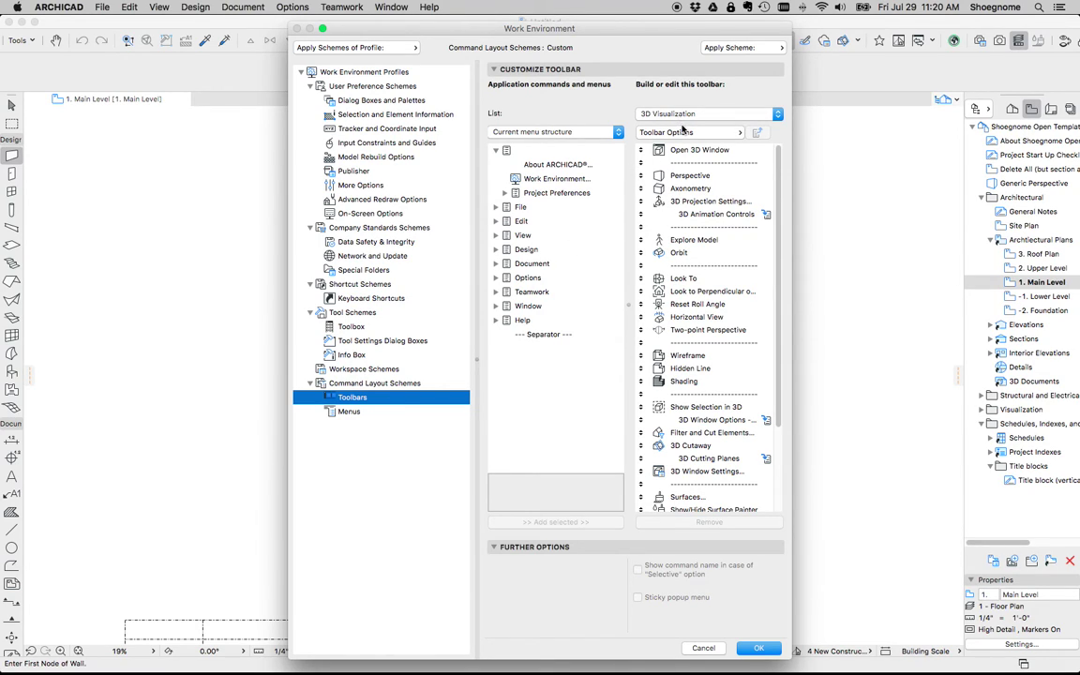
Step: Review the Shoegnome Commands 20 scheme and the Toolbar and Menu panels, confirm, then show the Tools list
left_click(371, 383)
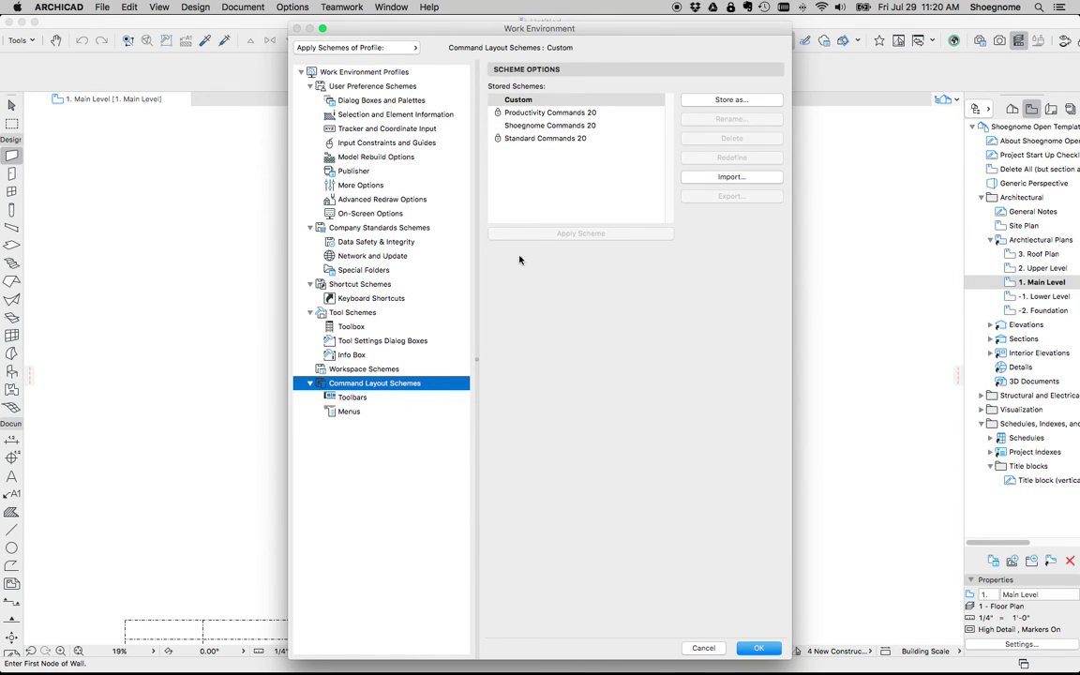
left_click(551, 126)
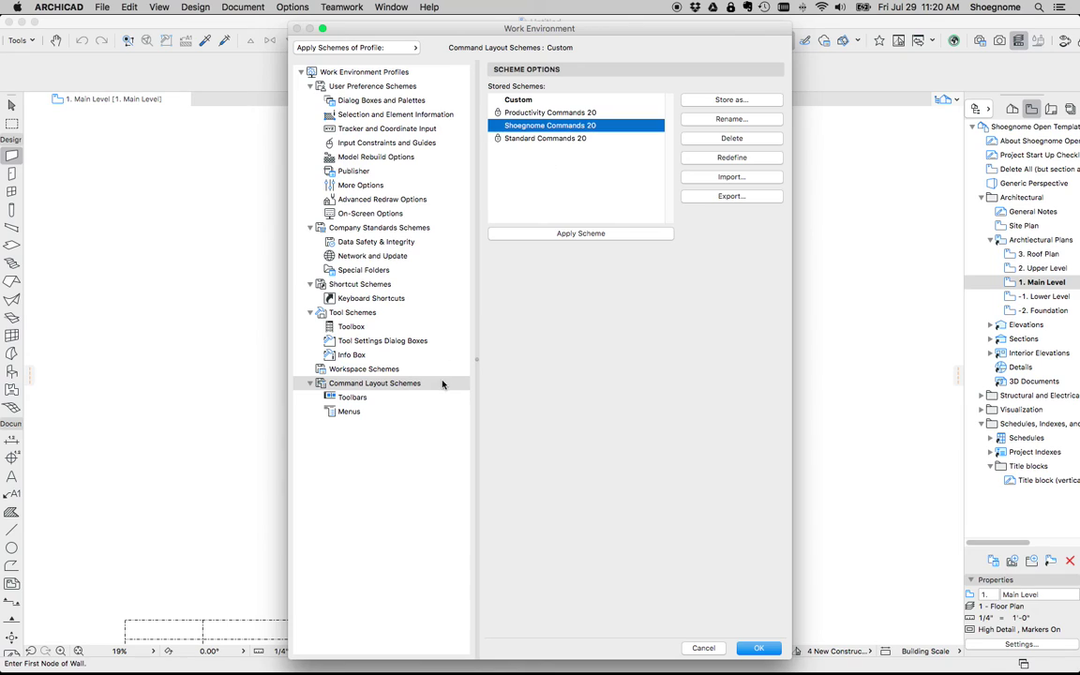
left_click(373, 399)
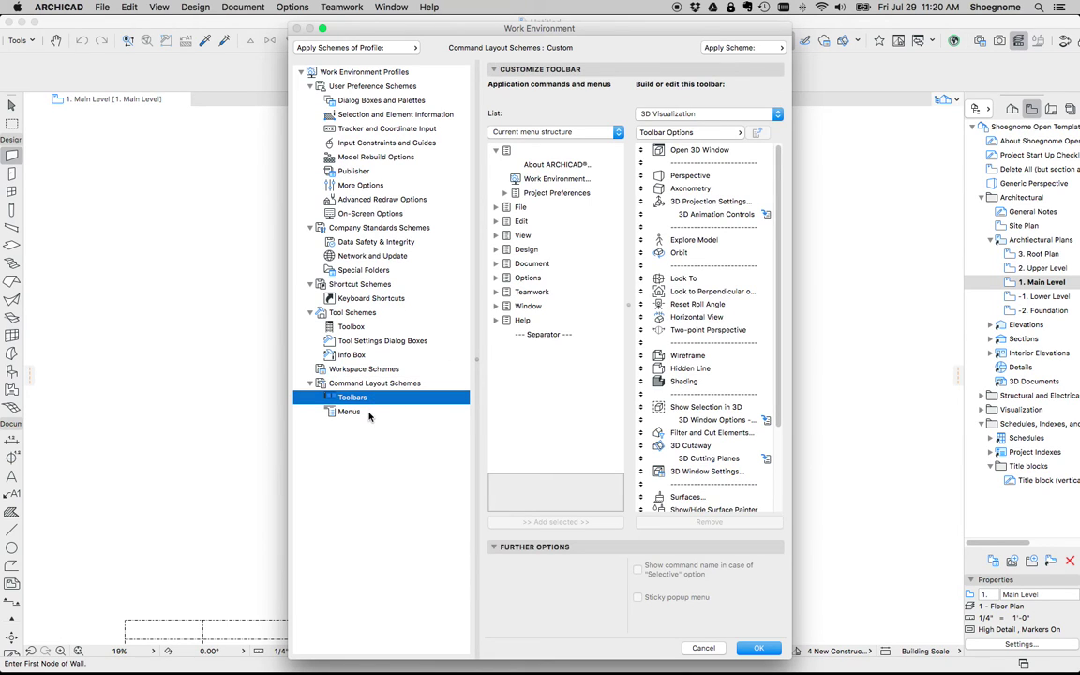
left_click(368, 413)
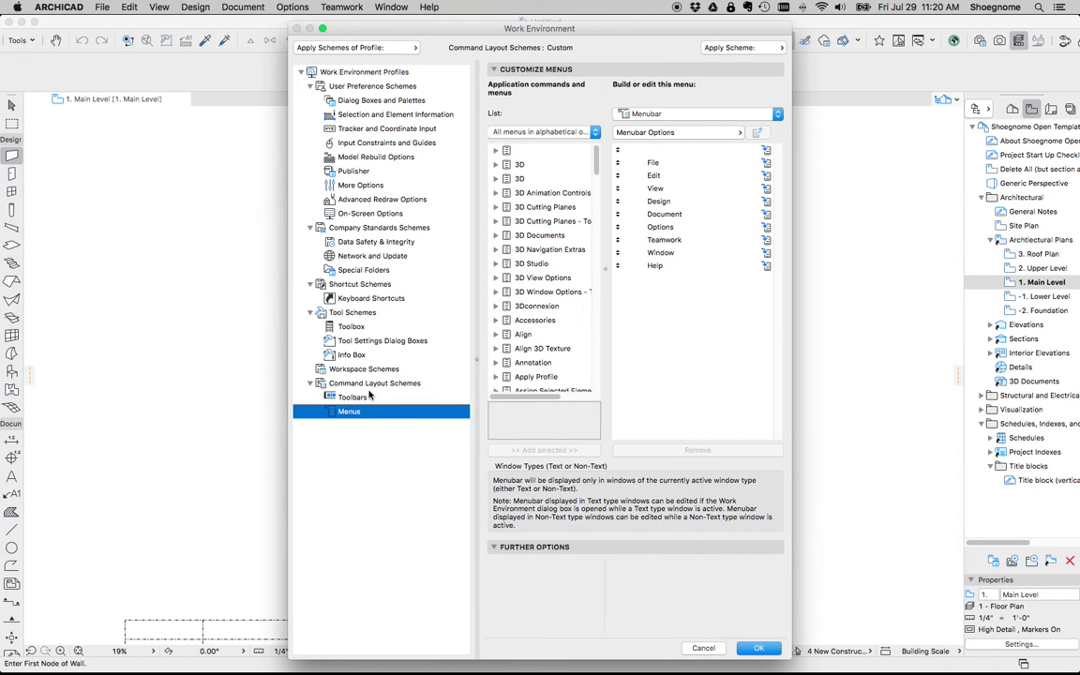
left_click(368, 397)
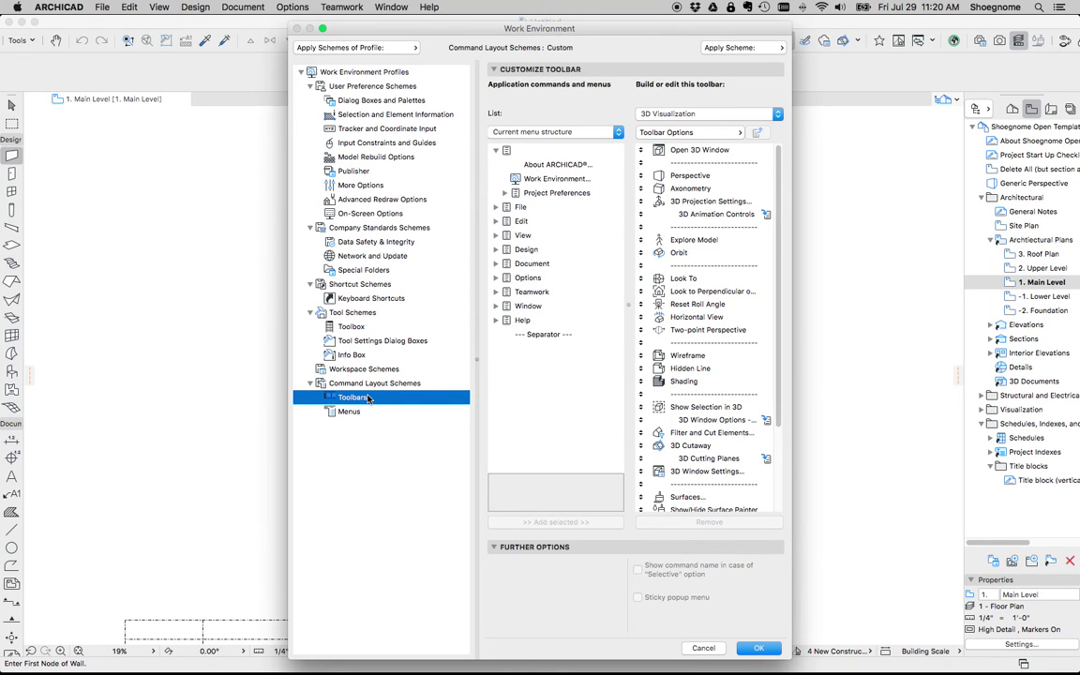
left_click(368, 384)
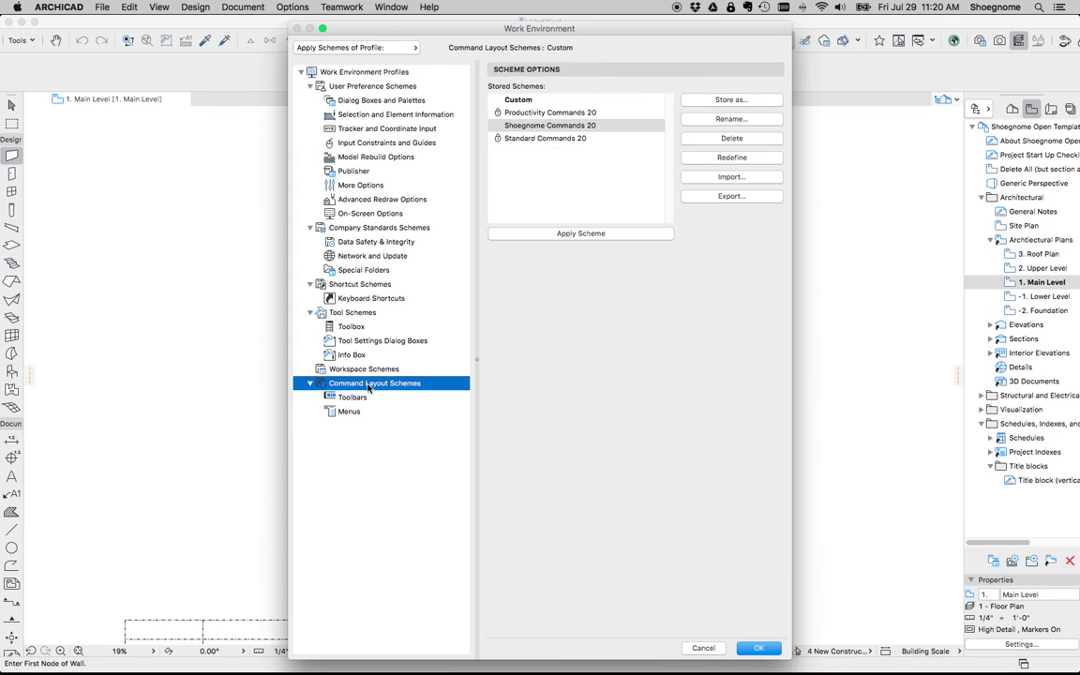
left_click(756, 648)
left_click(19, 40)
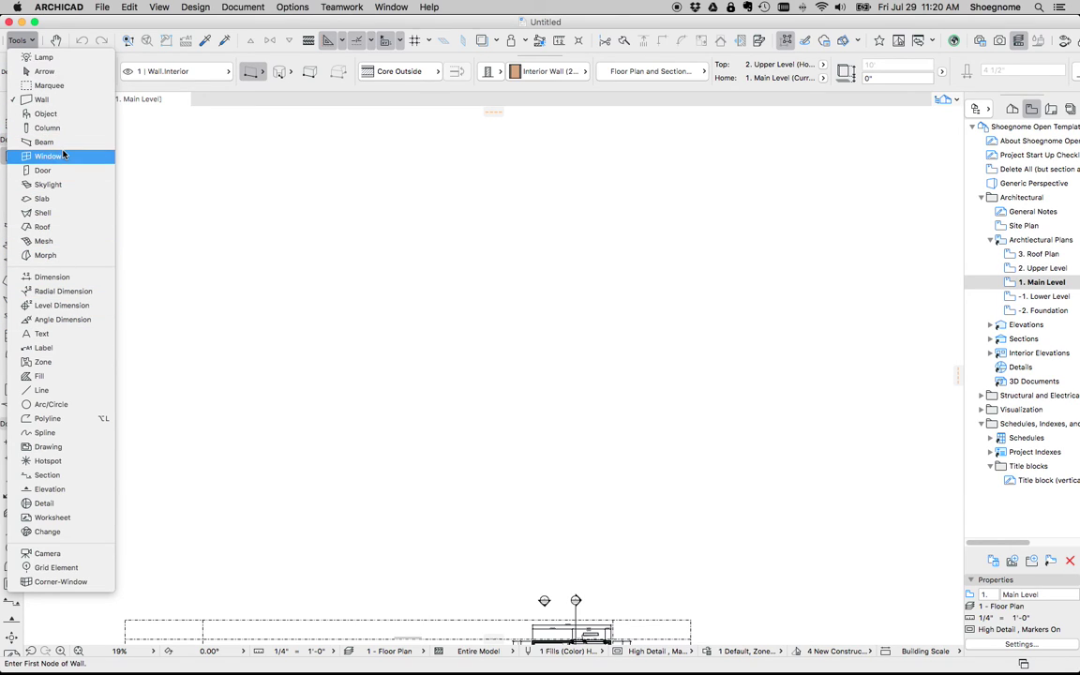
Step: Dismiss the Tools drop-down, reopen it once more, then close it over the floor plan
left_click(410, 226)
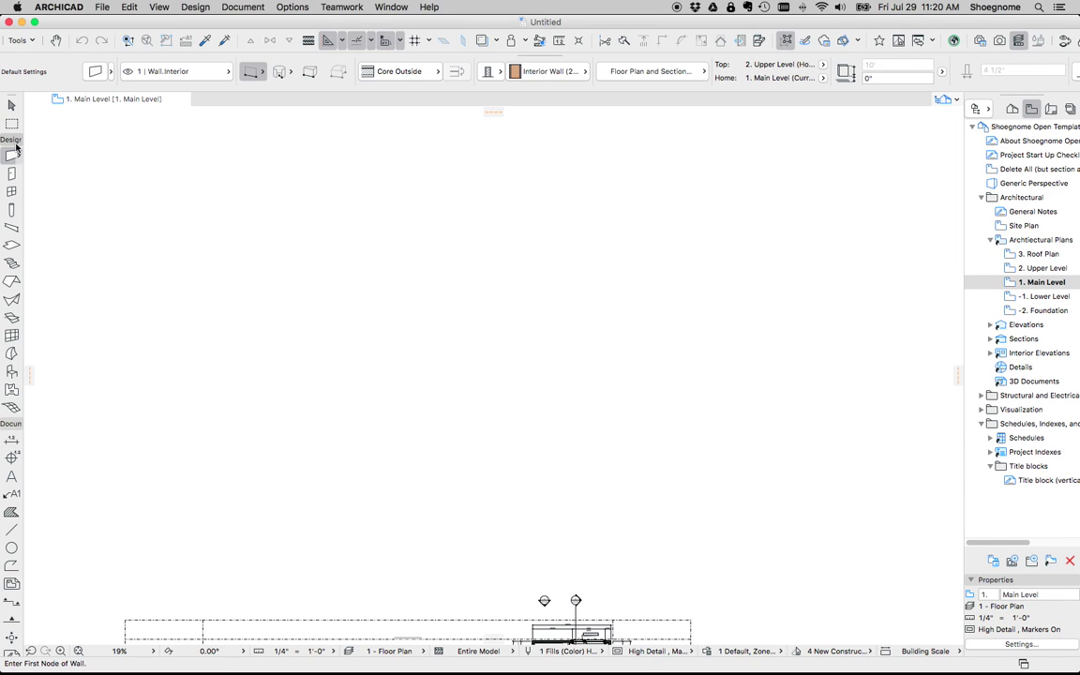
left_click(16, 41)
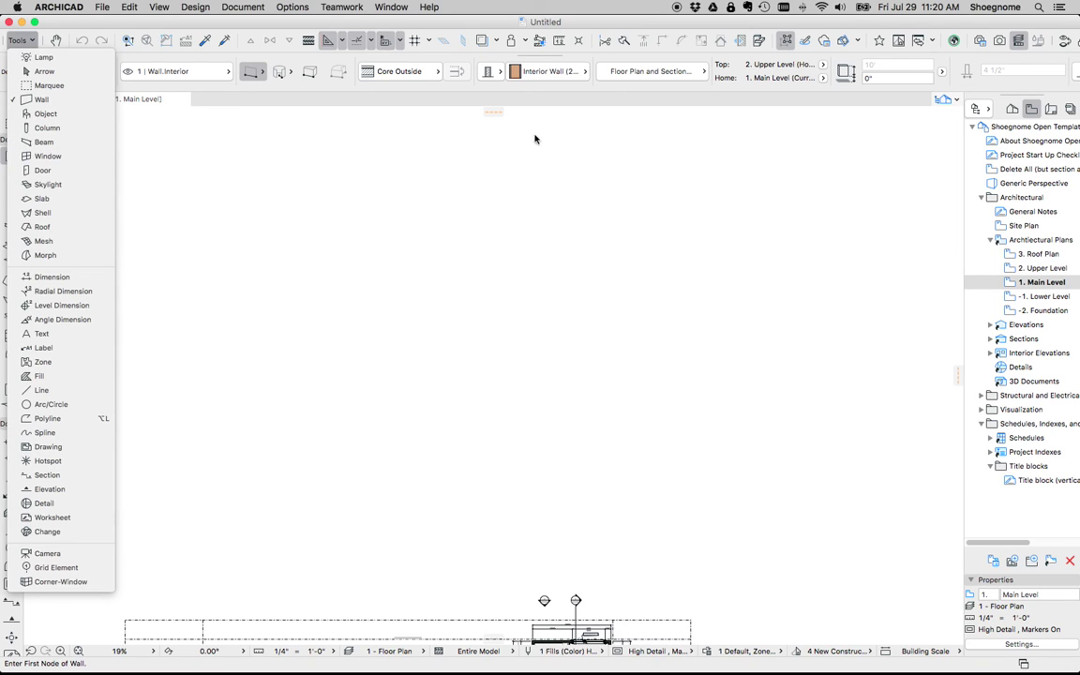
left_click(670, 232)
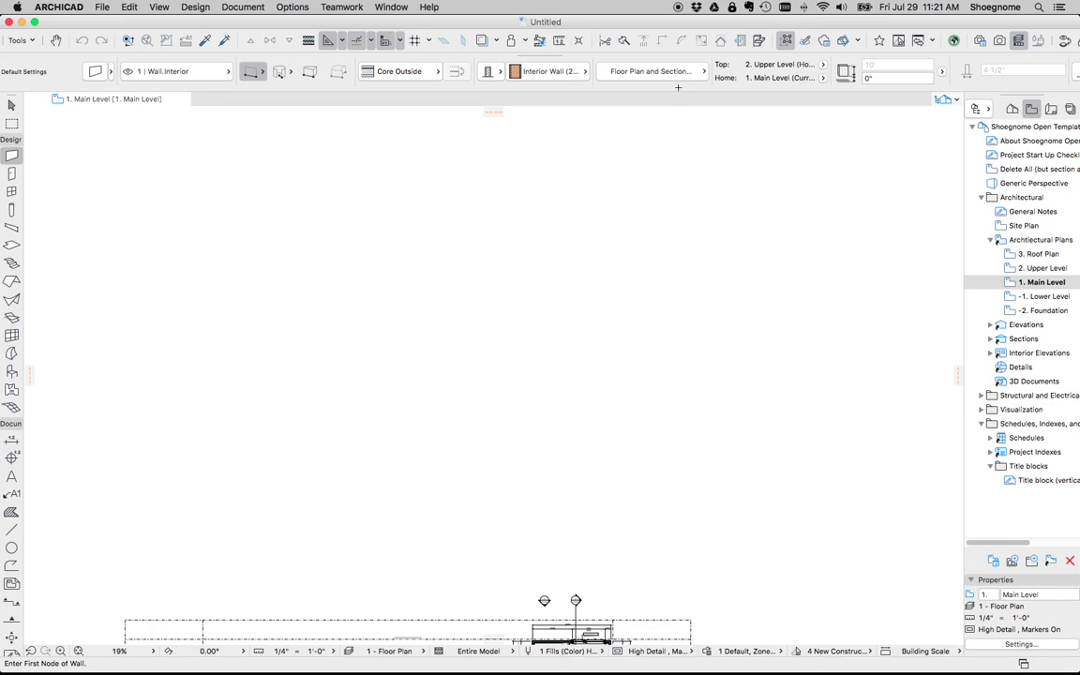